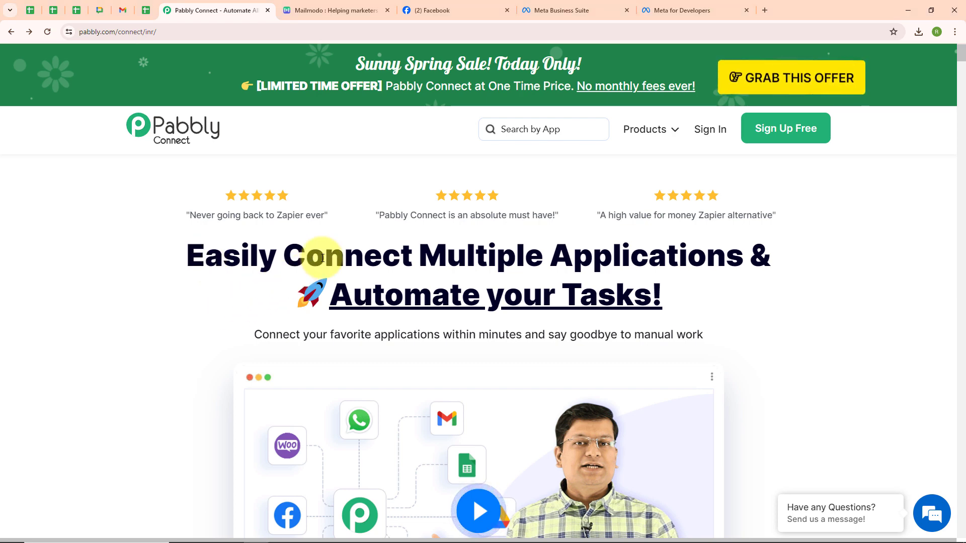
Sign in to Pabbly from the Pabbly Connect site and open Pabbly Connect from the apps page
{"action": "left_click", "coordinate": [442, 6]}
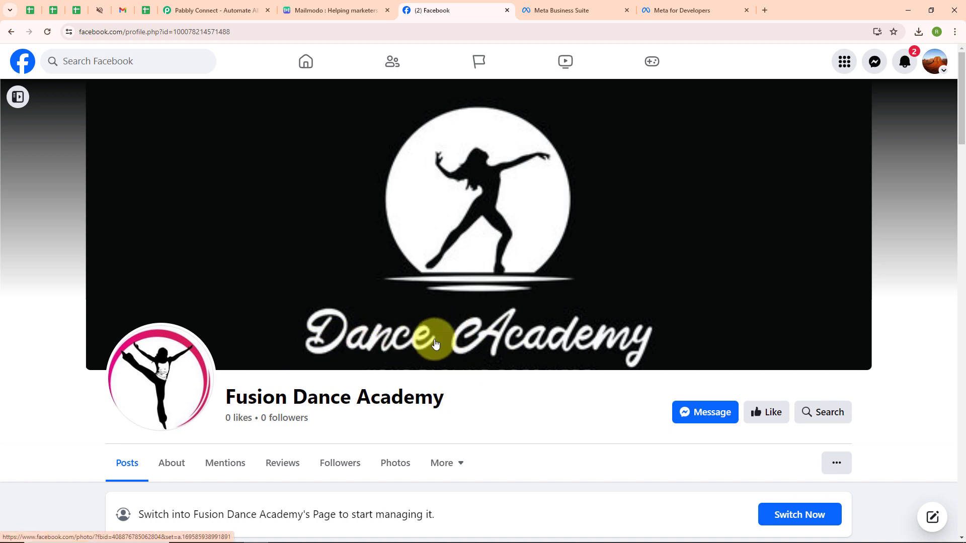
{"action": "left_click", "coordinate": [334, 6]}
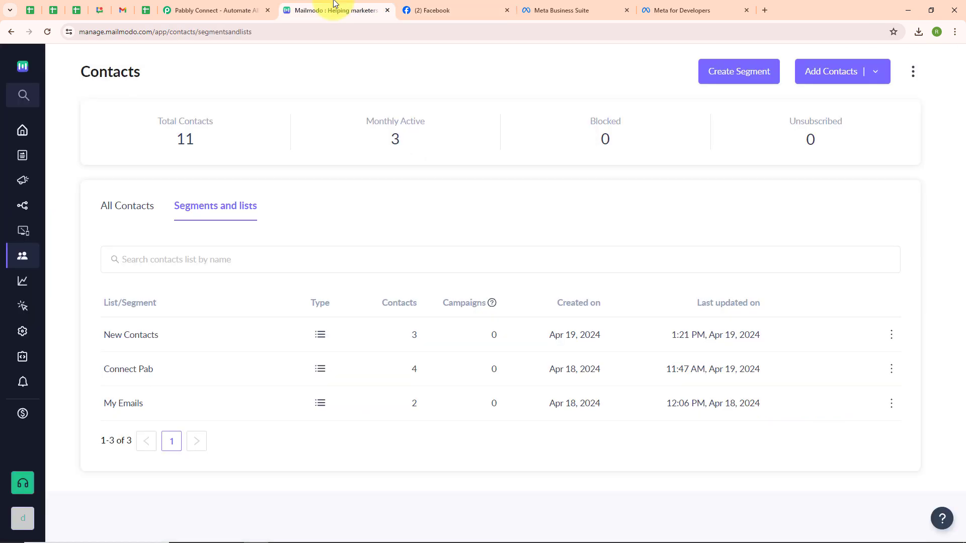
{"action": "left_click", "coordinate": [210, 8]}
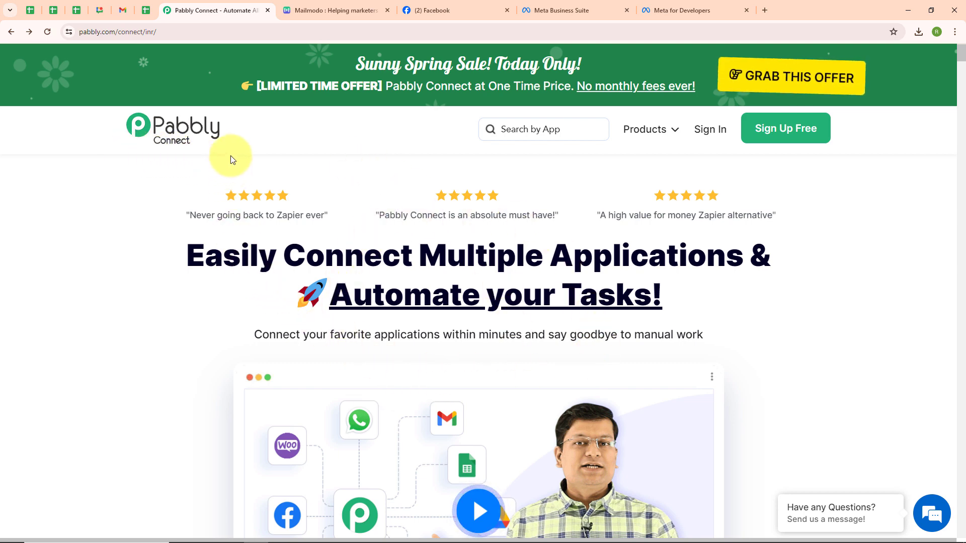
{"action": "left_click", "coordinate": [169, 31]}
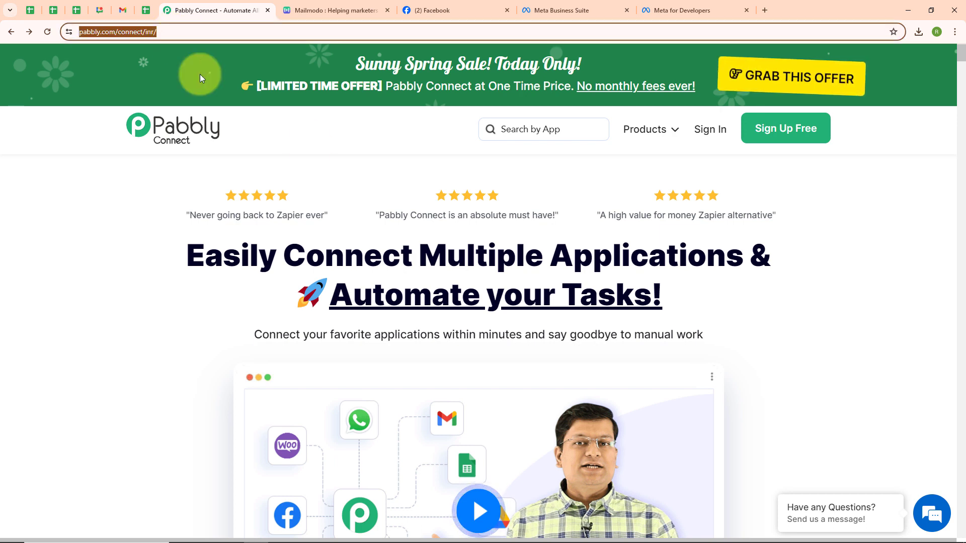
{"action": "left_click", "coordinate": [309, 144]}
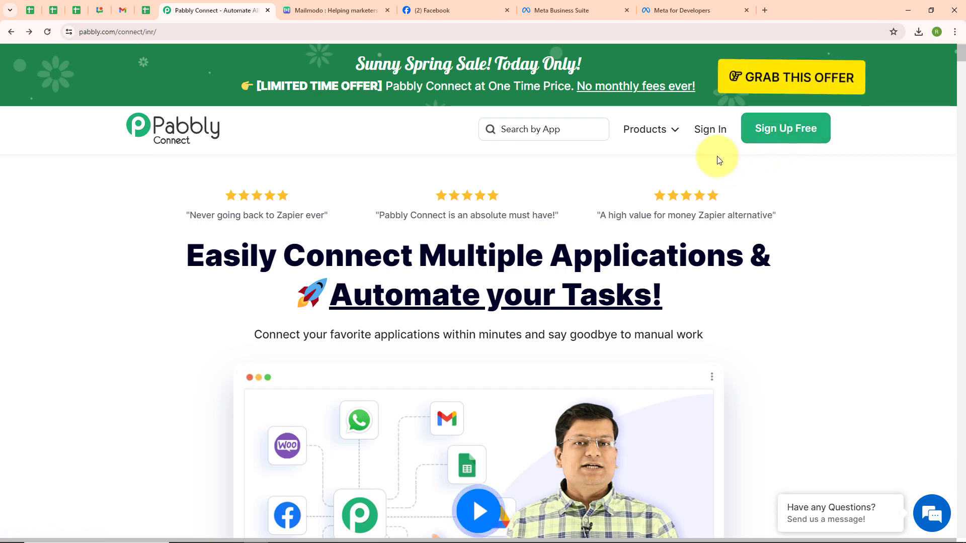
{"action": "left_click", "coordinate": [700, 131]}
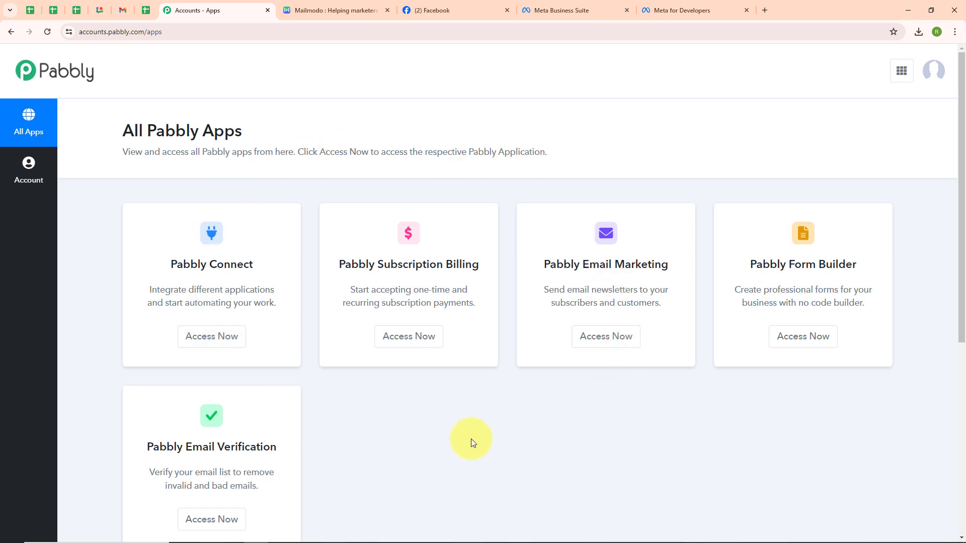
{"action": "left_click", "coordinate": [206, 344]}
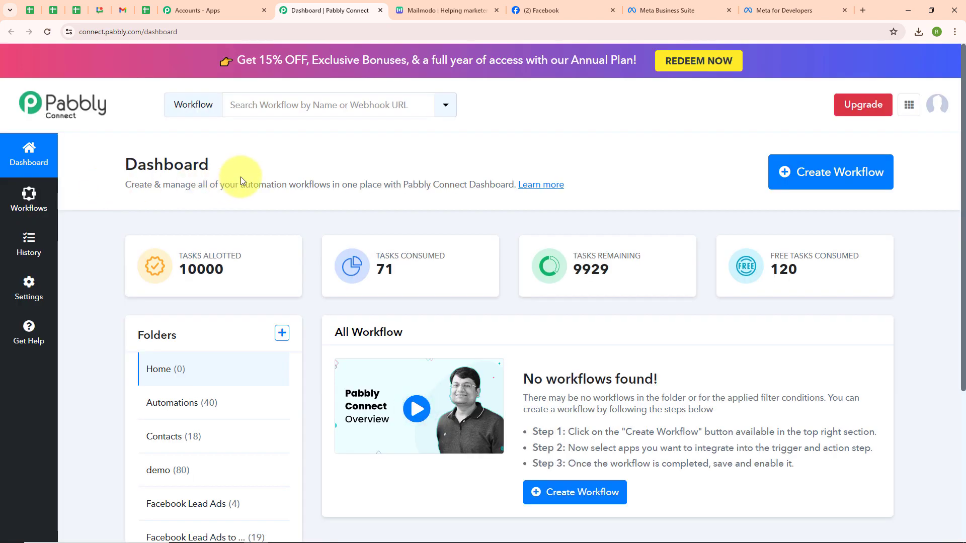
Create a workflow named 'Add Facebook Lead Ads Leads to Mailmodo as Contact' in the Contacts folder
{"action": "left_click", "coordinate": [823, 176]}
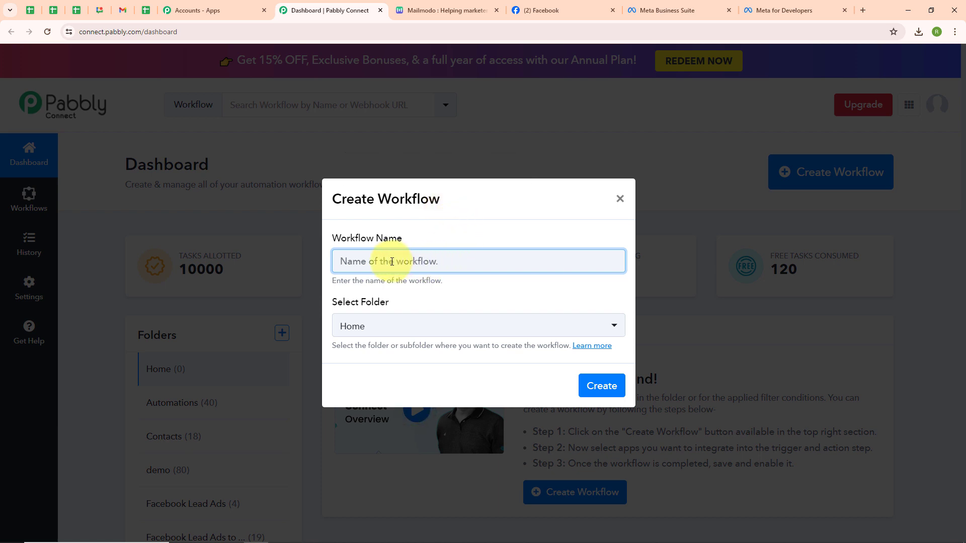
{"action": "type", "text": "Add Facebook Lead Ads Leads to Mailmodo as Contact"}
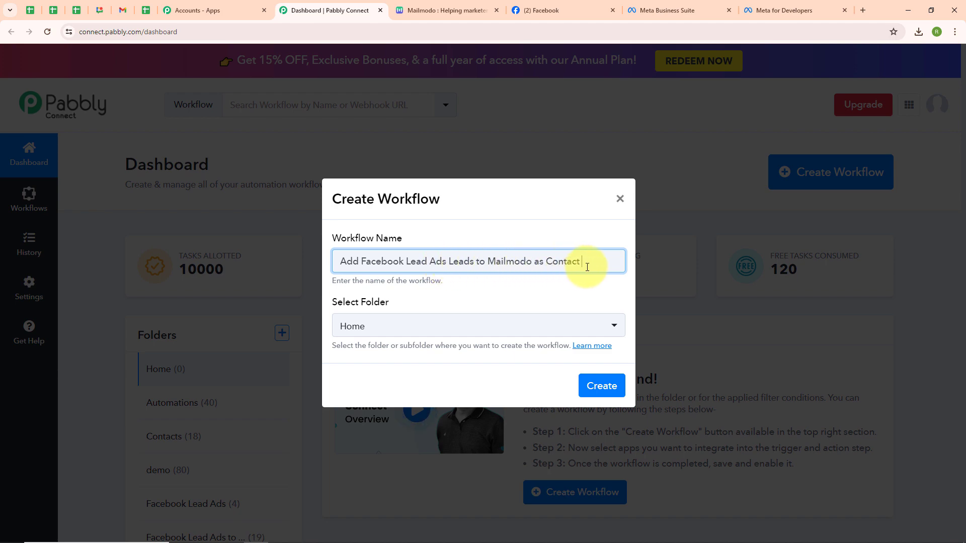
{"action": "left_click", "coordinate": [388, 328]}
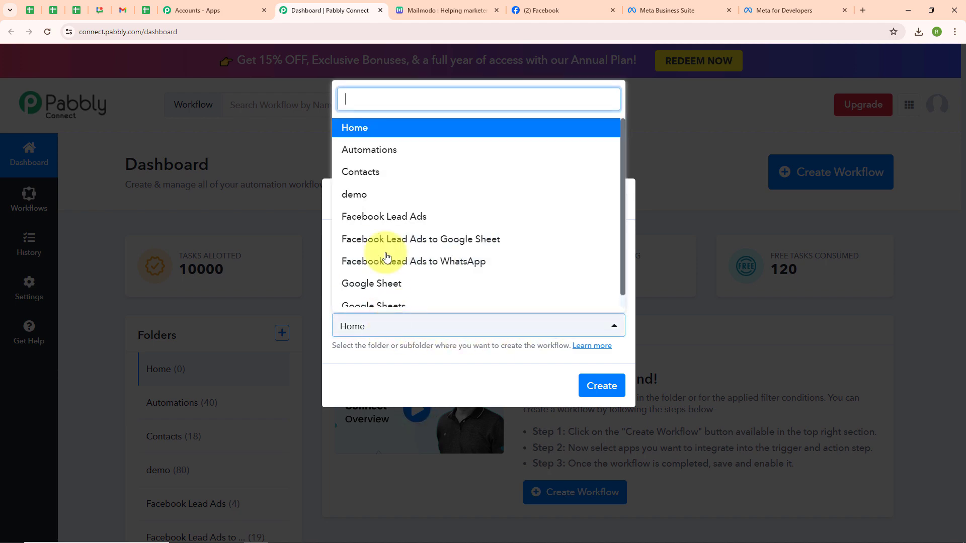
{"action": "left_click", "coordinate": [383, 173]}
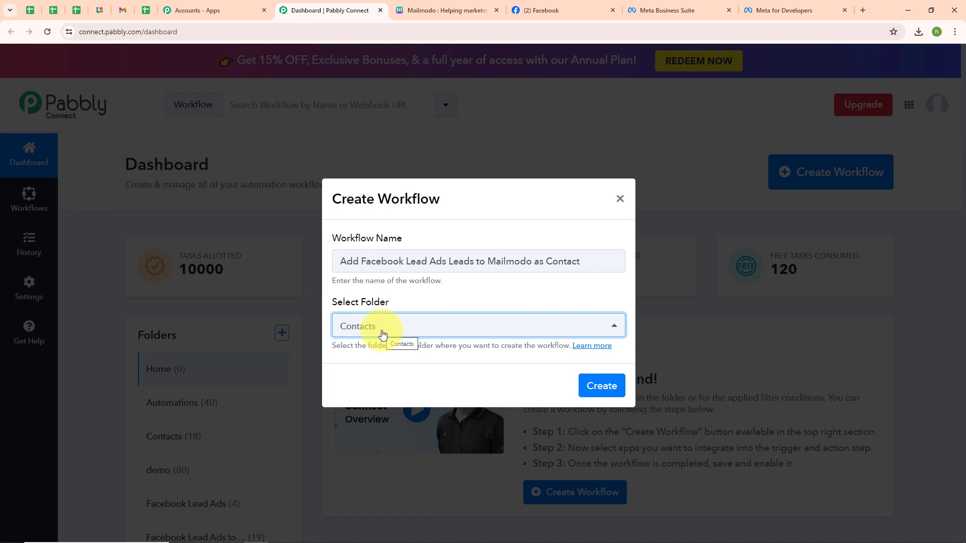
{"action": "left_click", "coordinate": [593, 387]}
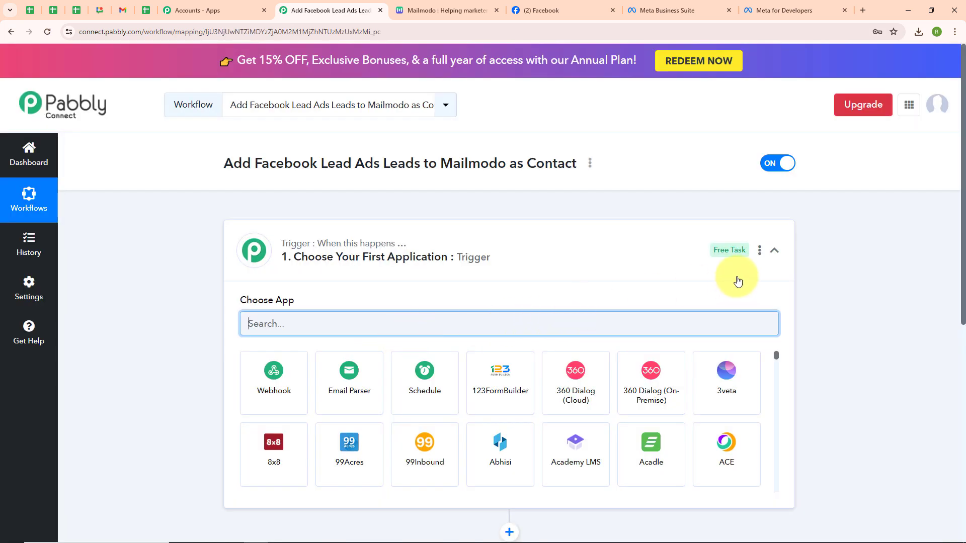
Set the trigger application to Facebook Lead Ads with the New Lead (Instant) trigger event
{"action": "left_click", "coordinate": [774, 251]}
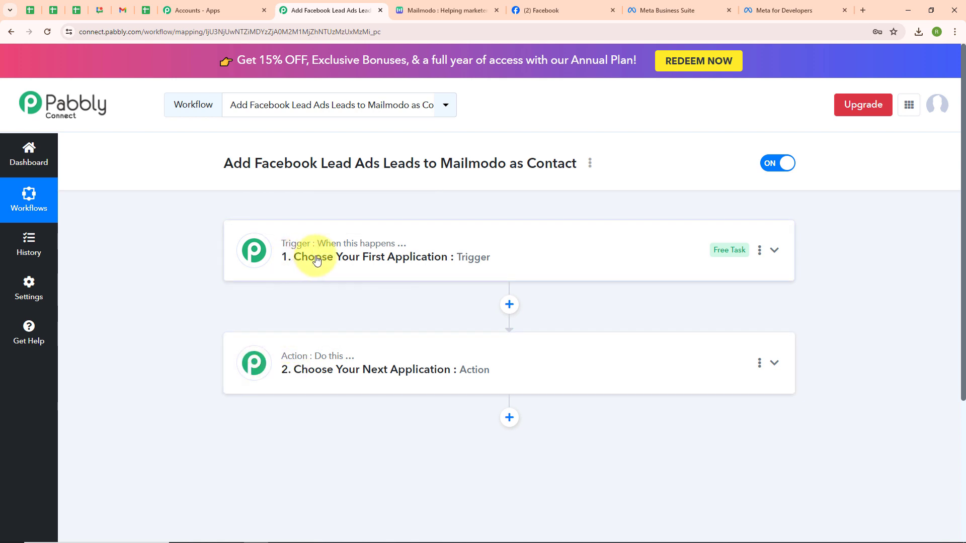
{"action": "mouse_move", "coordinate": [342, 364]}
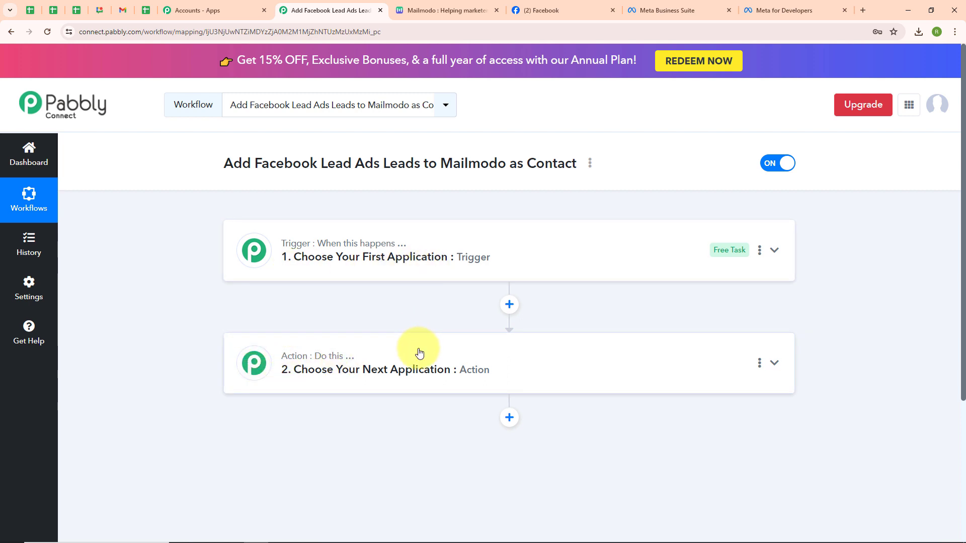
{"action": "left_click", "coordinate": [775, 249]}
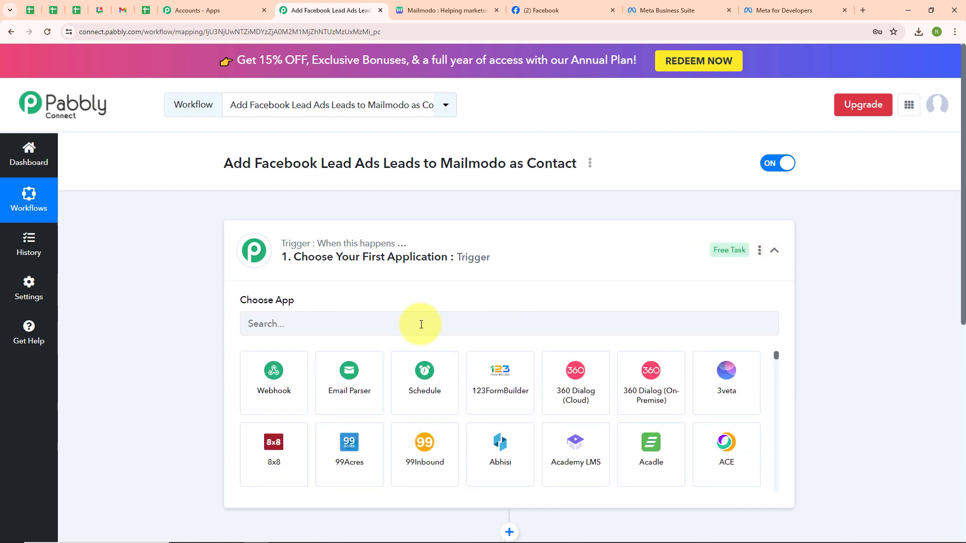
{"action": "left_click", "coordinate": [277, 325]}
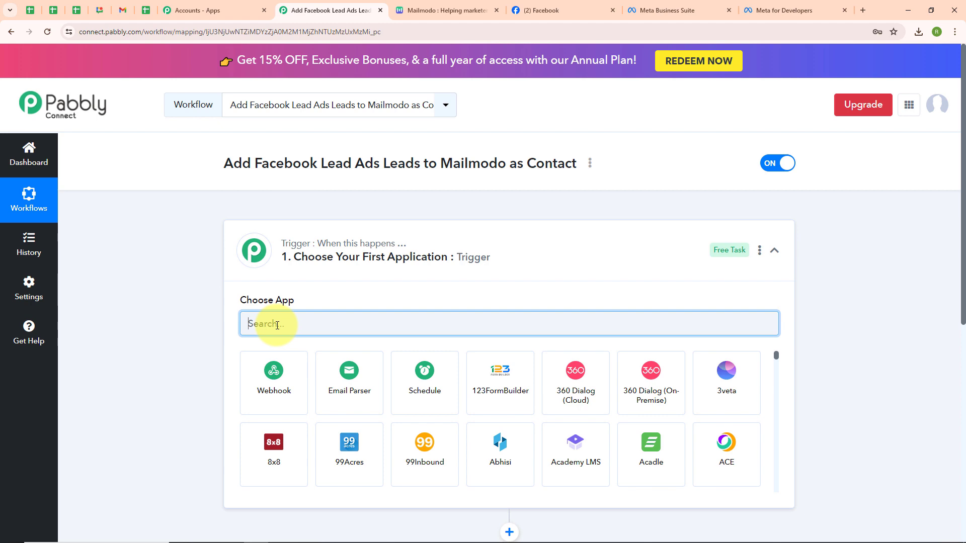
{"action": "type", "text": "Face"}
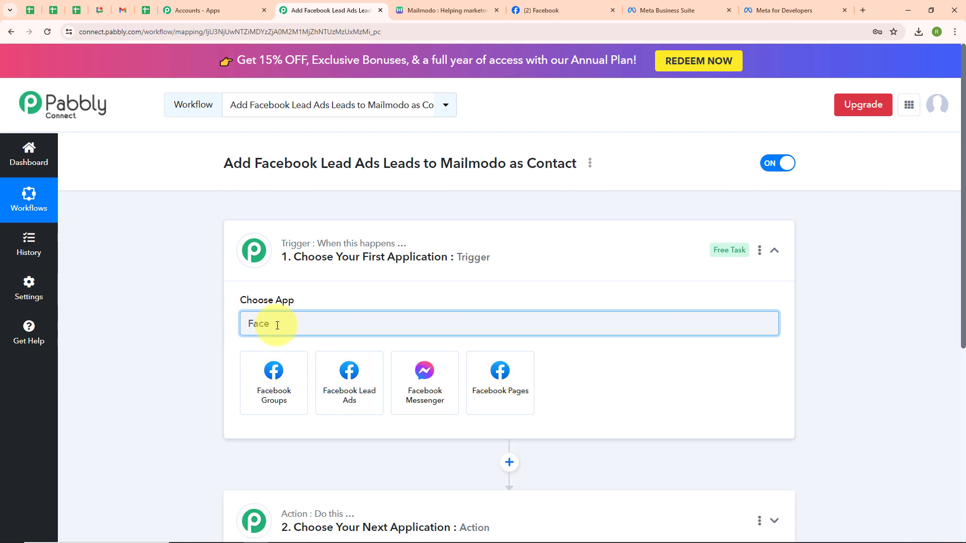
{"action": "left_click", "coordinate": [355, 400]}
{"action": "left_click", "coordinate": [275, 378]}
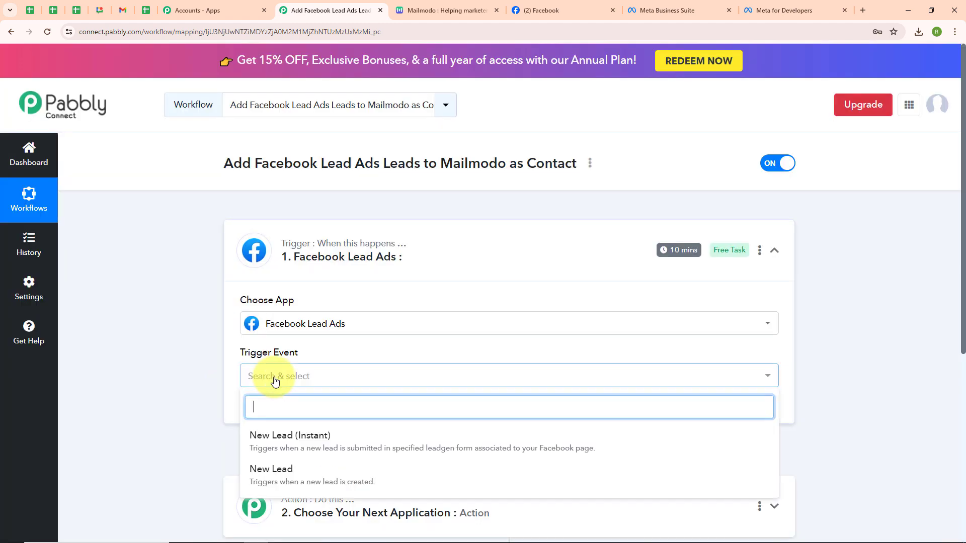
{"action": "left_click", "coordinate": [268, 436]}
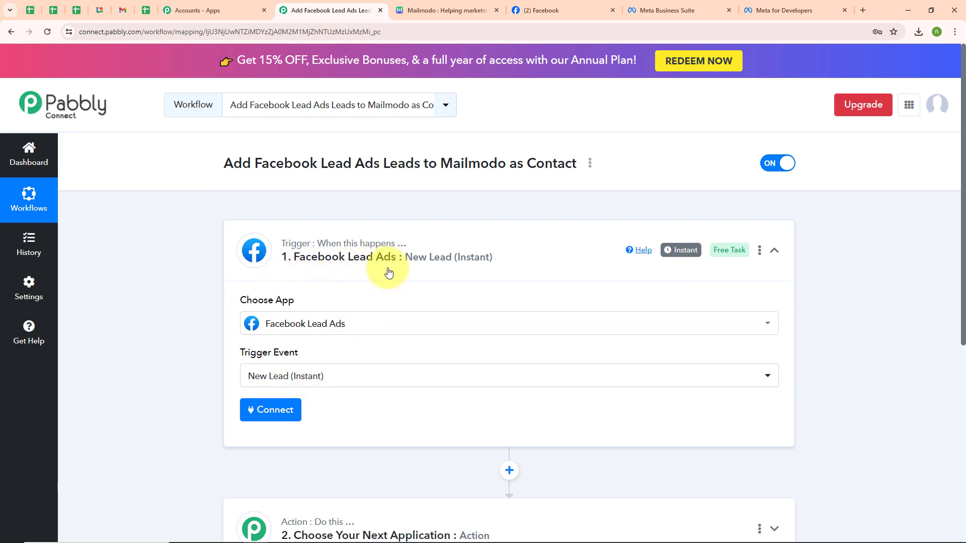
Add a new Facebook Lead Ads connection and authorize it with Facebook
{"action": "left_click", "coordinate": [266, 416]}
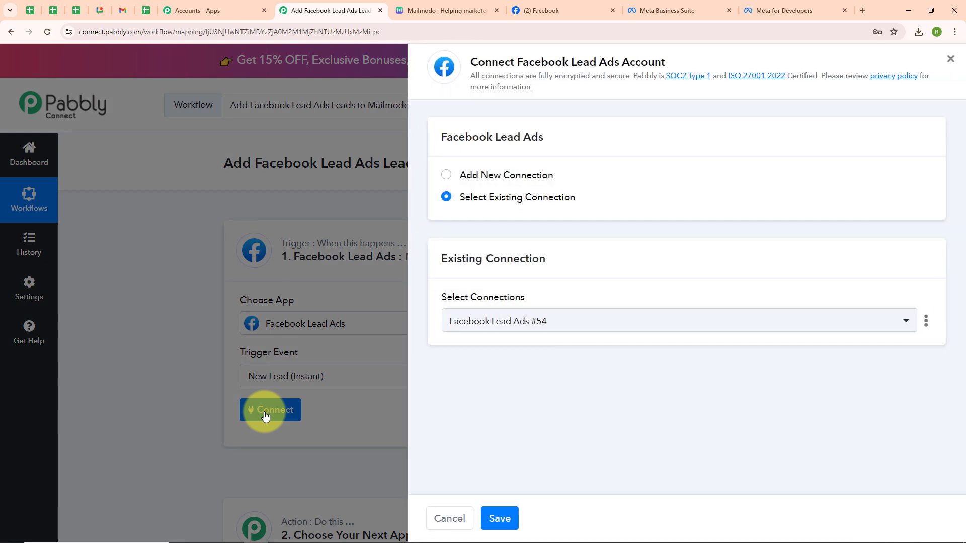
{"action": "left_click", "coordinate": [446, 175]}
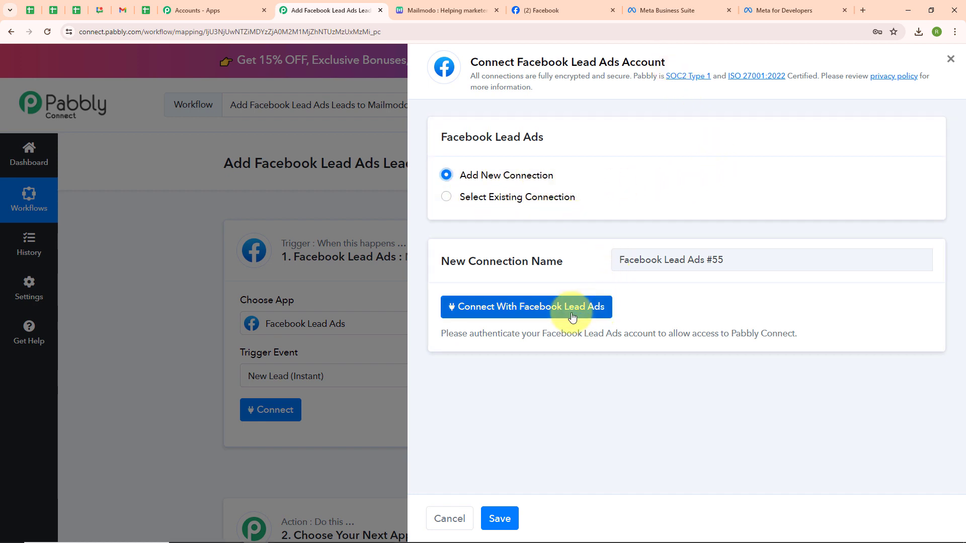
{"action": "left_click", "coordinate": [528, 309]}
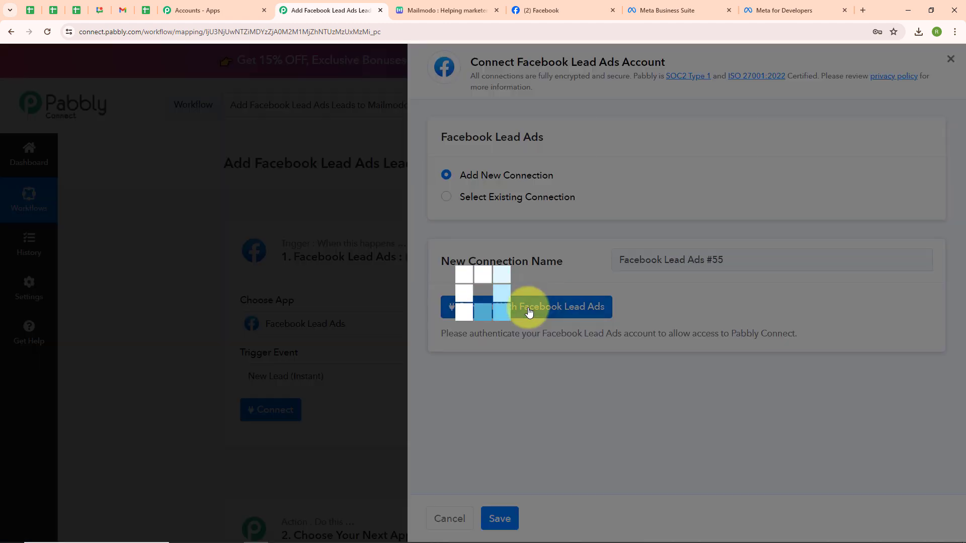
{"action": "left_click", "coordinate": [481, 354]}
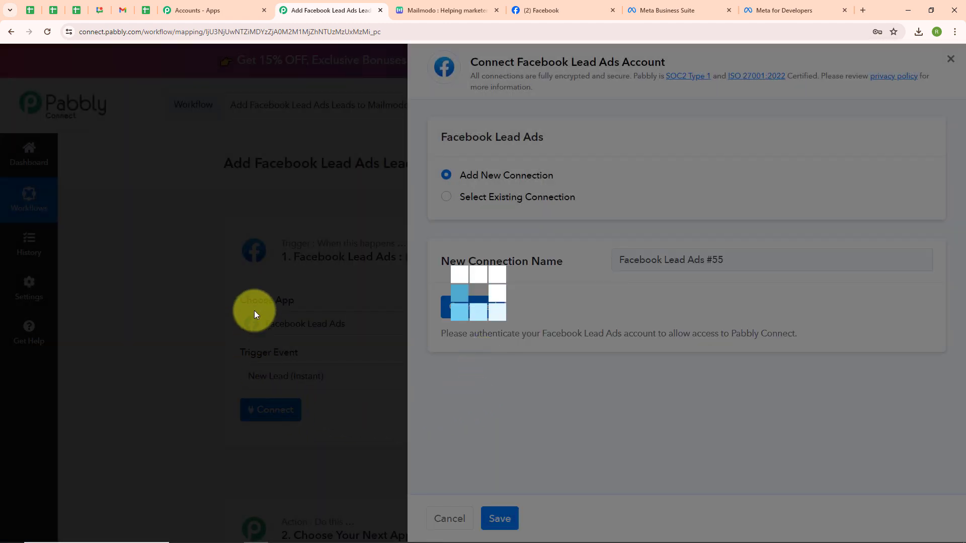
Select Fusion Dance Academy as the Facebook page for the trigger
{"action": "scroll", "coordinate": [490, 352], "scroll_direction": "down", "scroll_amount": 4}
{"action": "scroll", "coordinate": [491, 353], "scroll_direction": "down", "scroll_amount": 1}
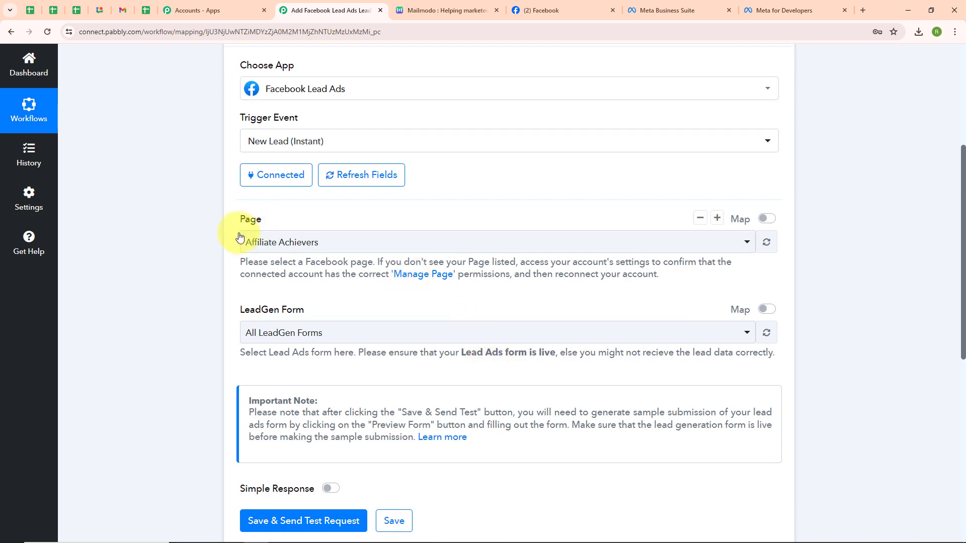
{"action": "left_click", "coordinate": [309, 242]}
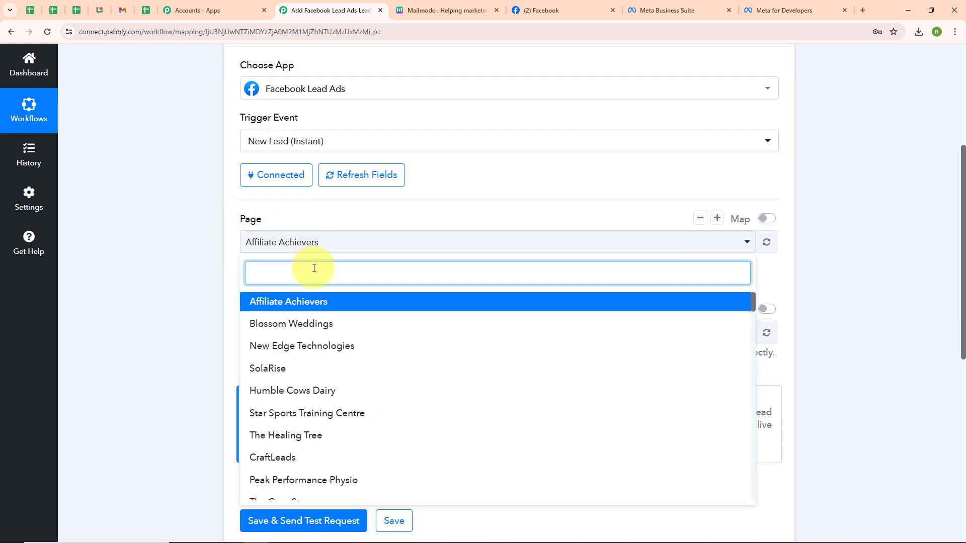
{"action": "type", "text": "Fus"}
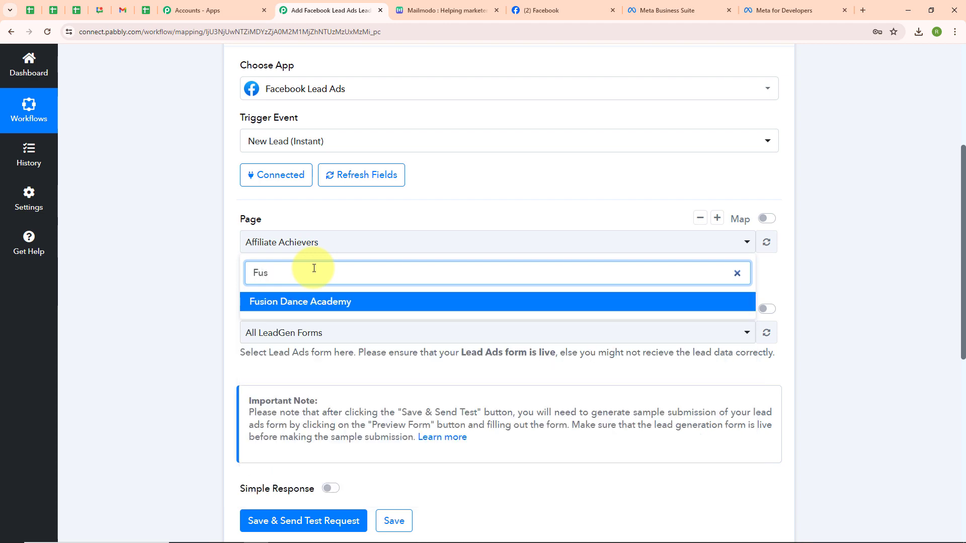
{"action": "left_click", "coordinate": [312, 298]}
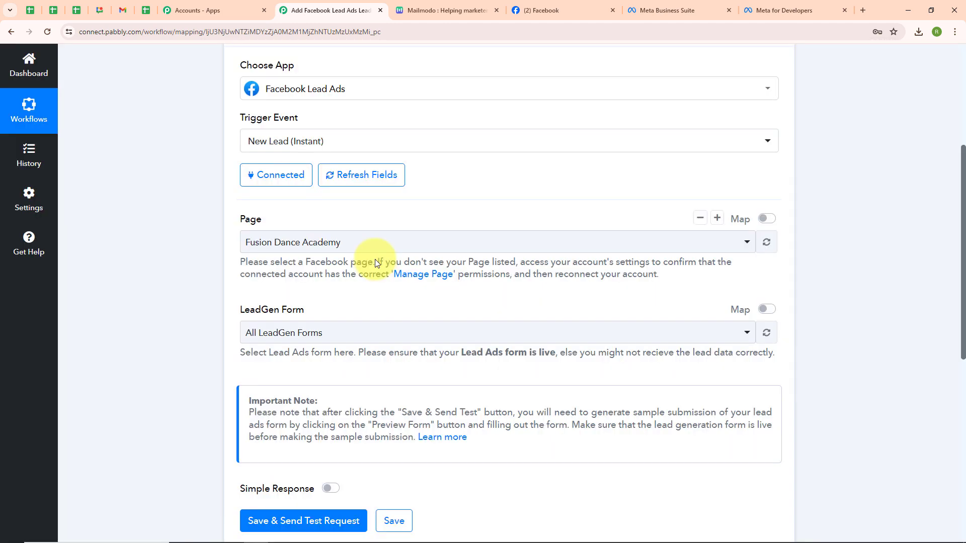
Check the lead ads forms in Meta Business Suite and choose New Dance Leads Form(2) as the LeadGen form
{"action": "scroll", "coordinate": [375, 263], "scroll_direction": "down", "scroll_amount": 2}
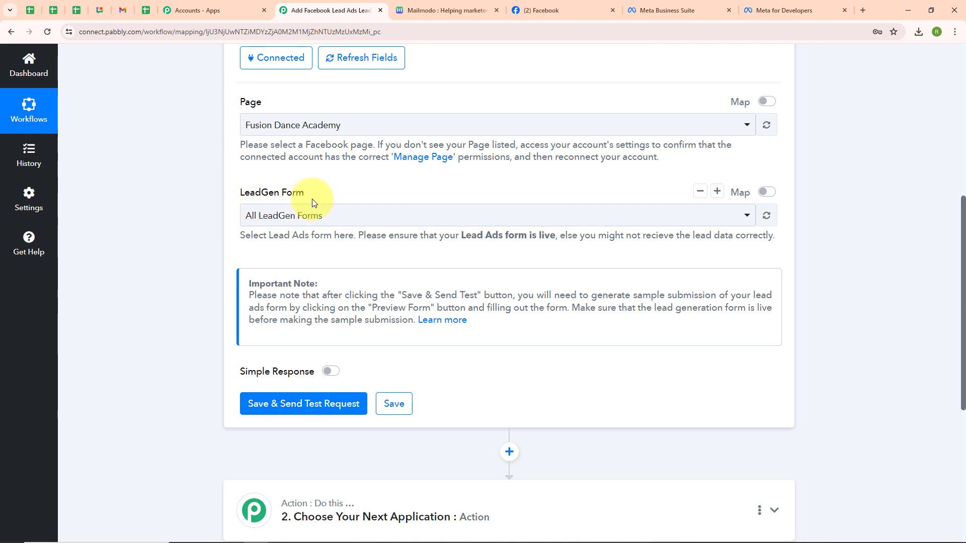
{"action": "left_click", "coordinate": [687, 4]}
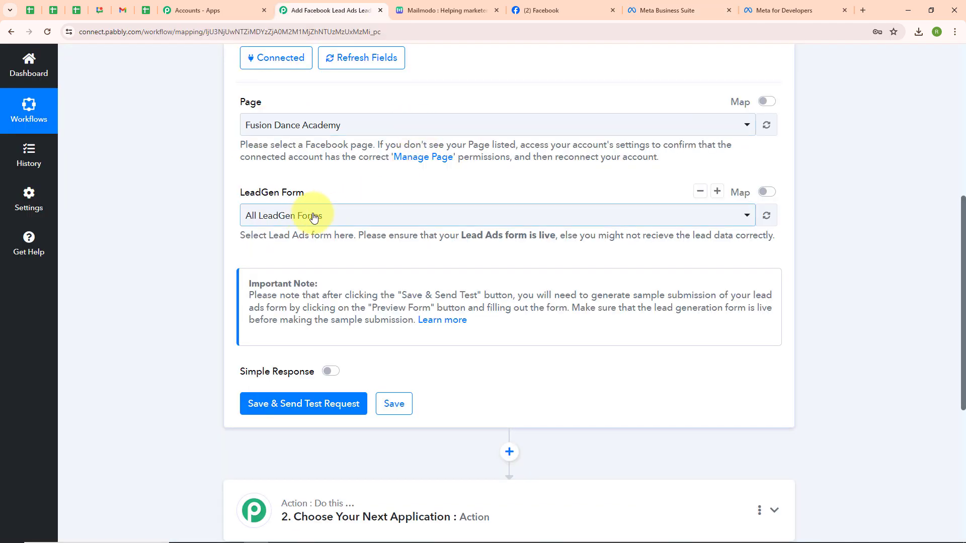
{"action": "left_click", "coordinate": [307, 216]}
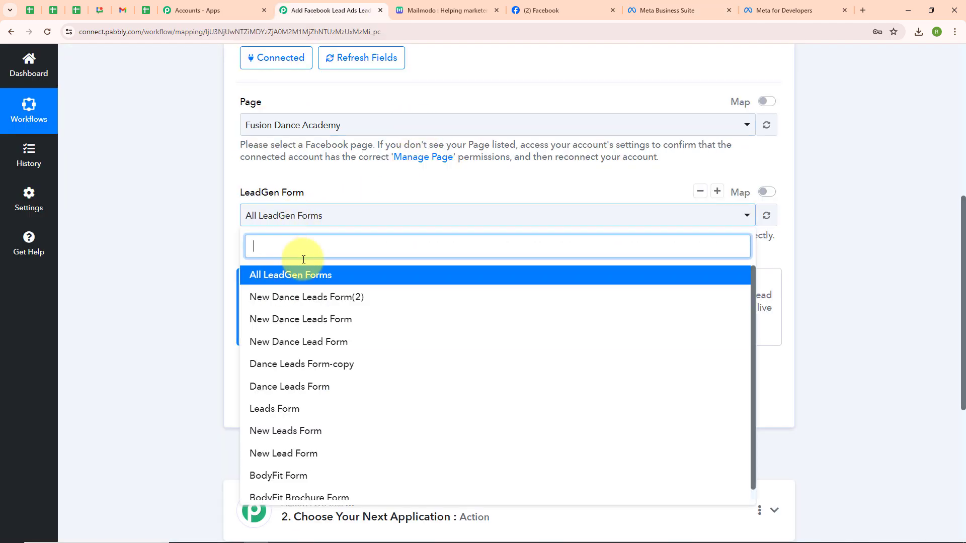
{"action": "left_click", "coordinate": [342, 301]}
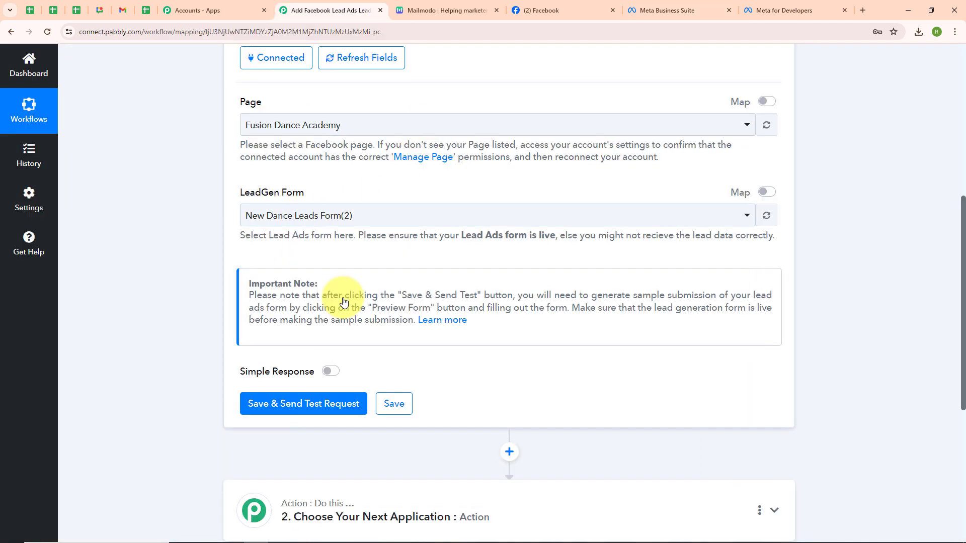
{"action": "left_click", "coordinate": [362, 224]}
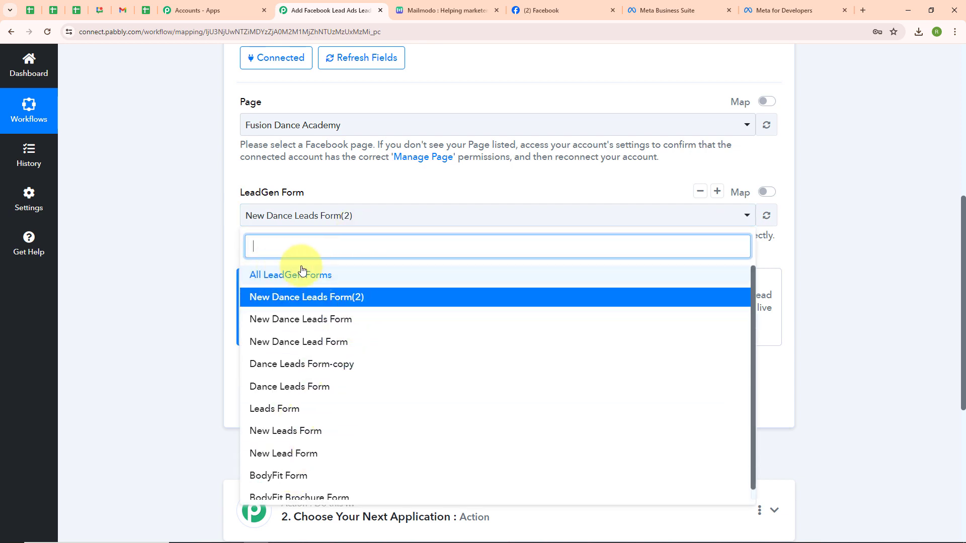
{"action": "left_click", "coordinate": [416, 226]}
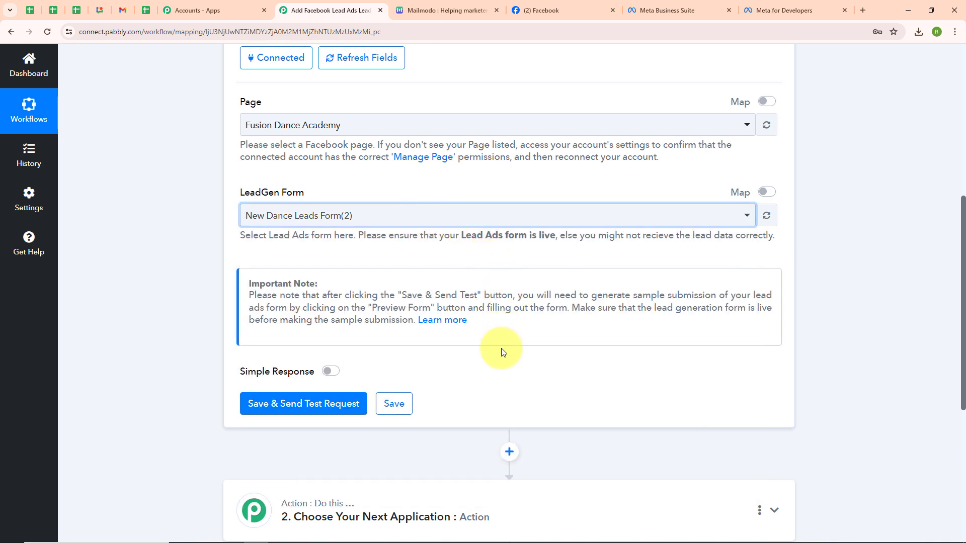
Save the trigger with a test request and switch to the Meta for Developers tab
{"action": "left_click", "coordinate": [326, 410]}
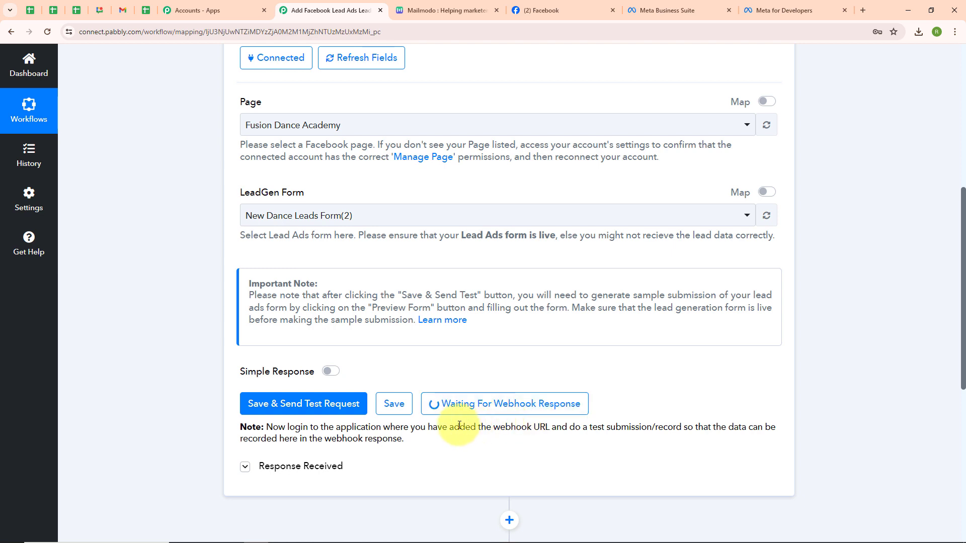
{"action": "left_click", "coordinate": [800, 10]}
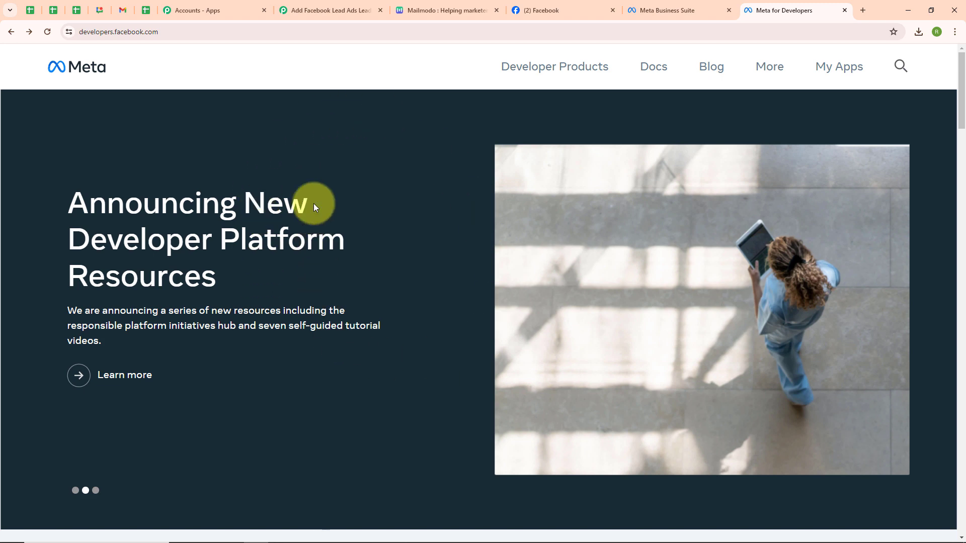
Open the Lead Ads testing tool from the Meta for Developers tools list
{"action": "left_click", "coordinate": [767, 66]}
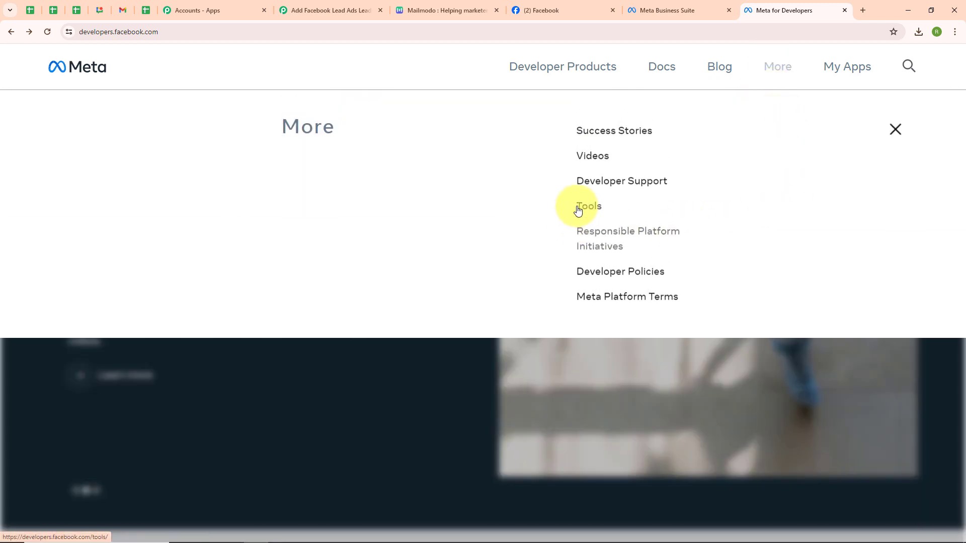
{"action": "left_click", "coordinate": [583, 207]}
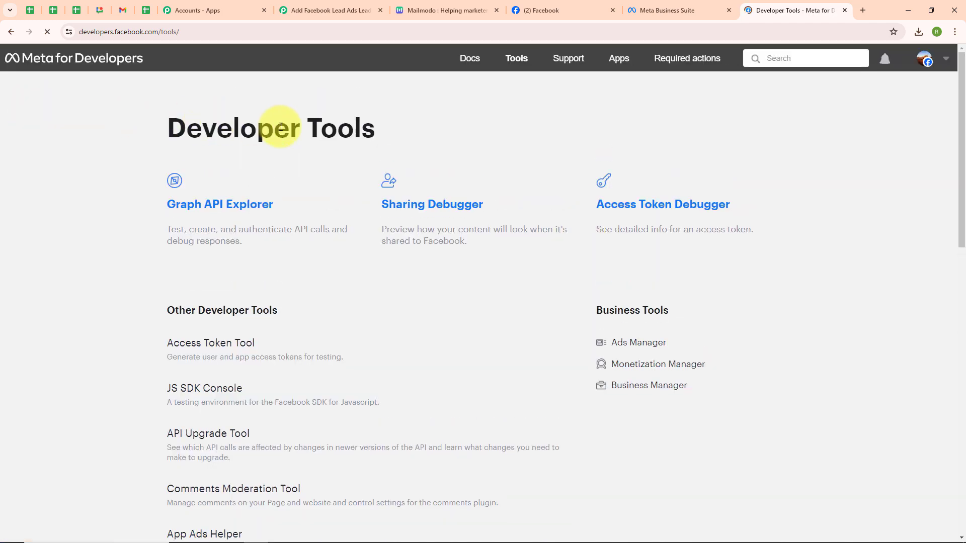
{"action": "scroll", "coordinate": [402, 279], "scroll_direction": "down", "scroll_amount": 7}
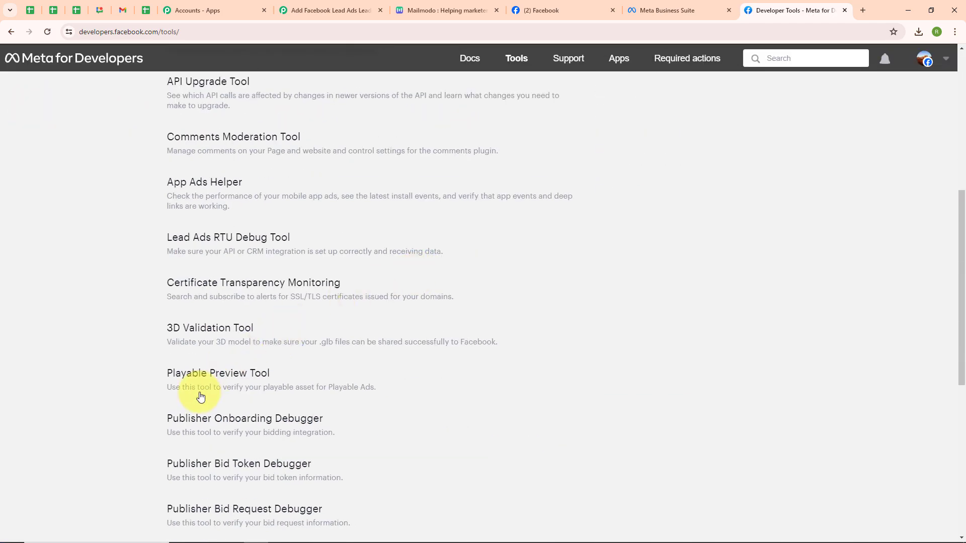
{"action": "left_click", "coordinate": [202, 238]}
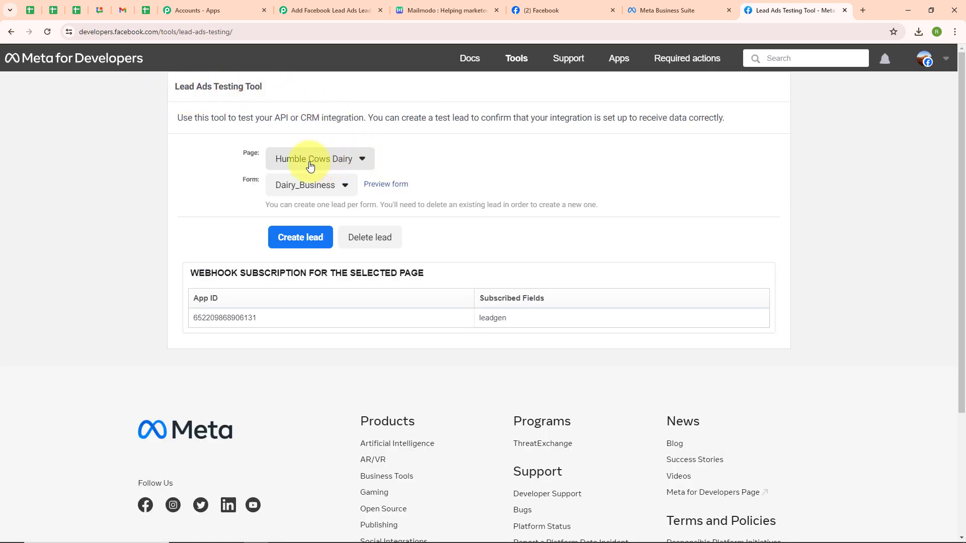
Select Fusion Dance Academy as the page and New Dance Leads Form(2) as the form in the testing tool
{"action": "left_click", "coordinate": [272, 162]}
{"action": "scroll", "coordinate": [371, 331], "scroll_direction": "down", "scroll_amount": 14}
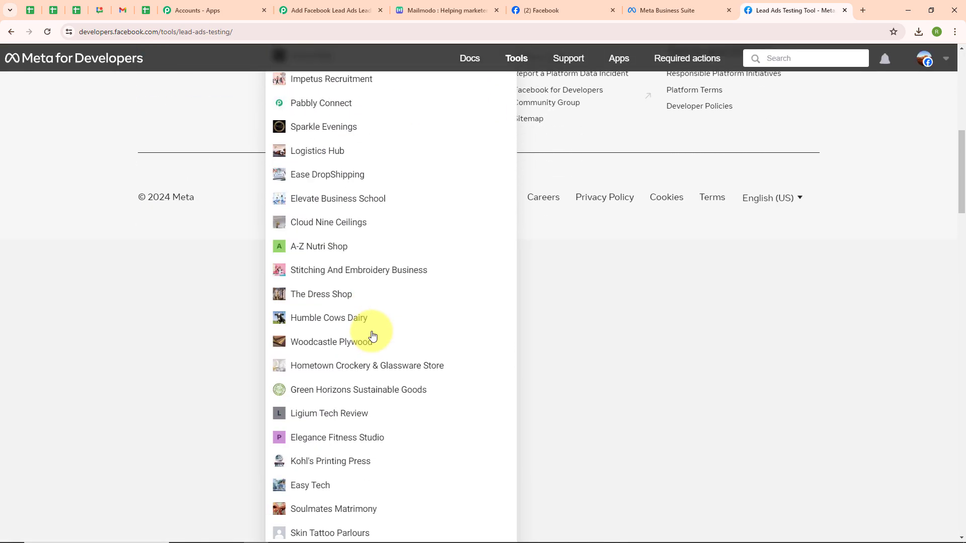
{"action": "scroll", "coordinate": [370, 334], "scroll_direction": "down", "scroll_amount": 2}
{"action": "left_click", "coordinate": [341, 376]}
{"action": "scroll", "coordinate": [340, 377], "scroll_direction": "up", "scroll_amount": 3}
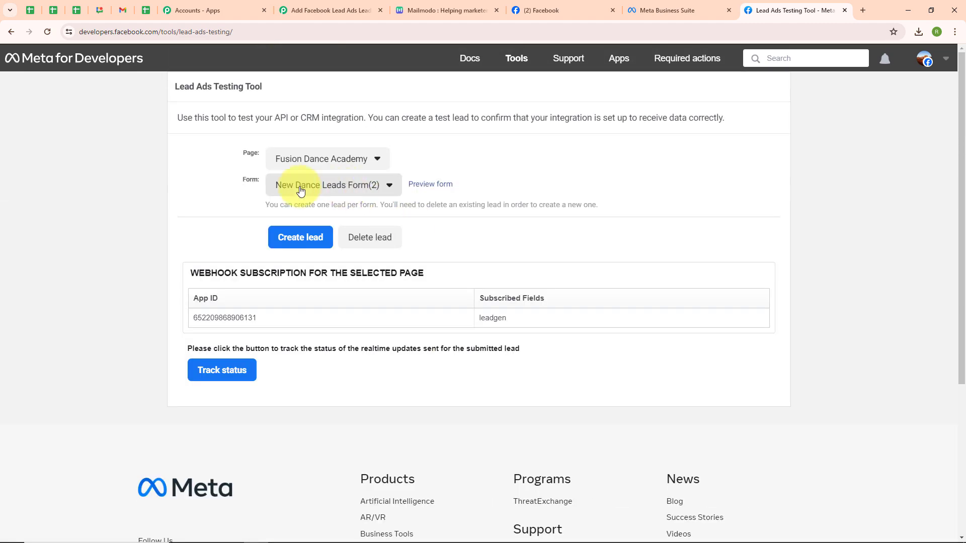
{"action": "left_click", "coordinate": [323, 186]}
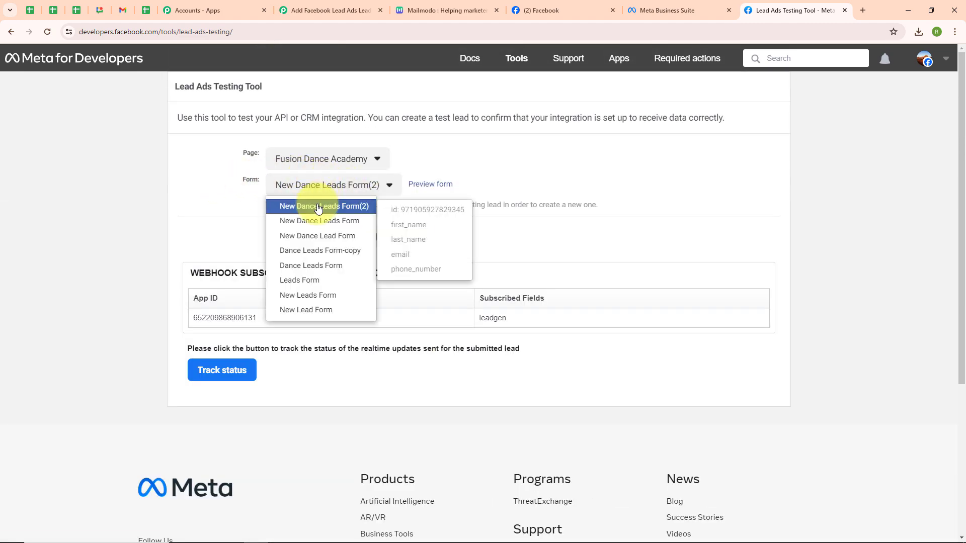
{"action": "left_click", "coordinate": [318, 207]}
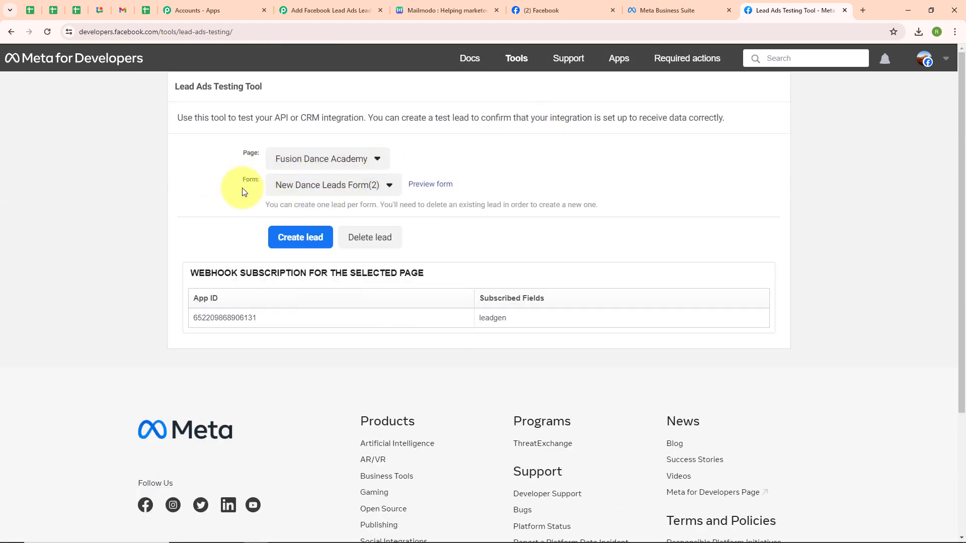
Preview the form, submit the sample lead with its filled-in details, and close the form preview
{"action": "left_click", "coordinate": [437, 184]}
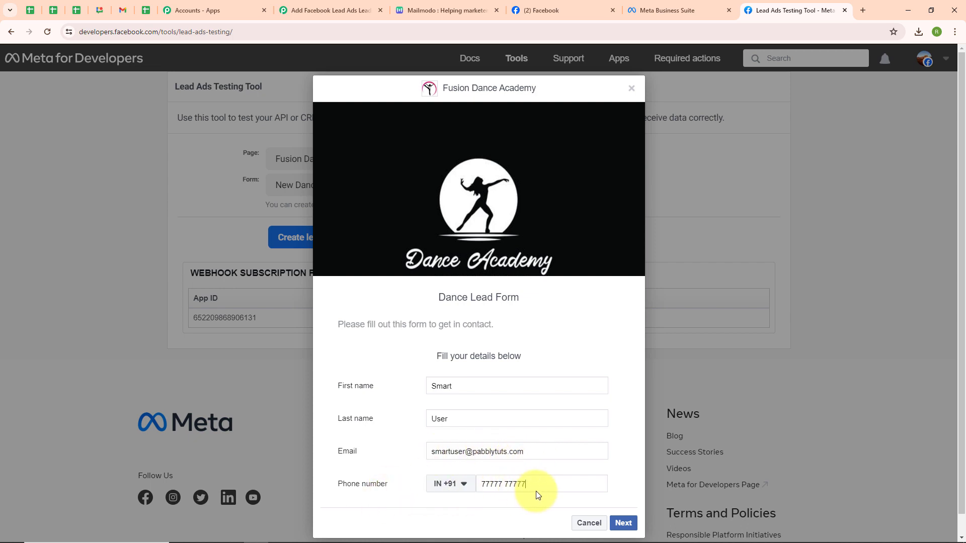
{"action": "left_click", "coordinate": [624, 524]}
{"action": "left_click", "coordinate": [619, 369]}
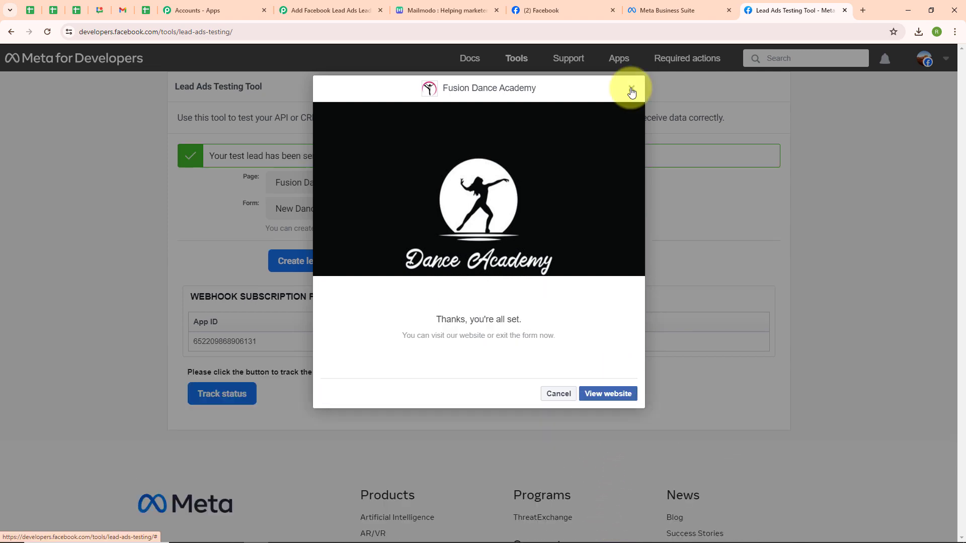
{"action": "left_click", "coordinate": [631, 88]}
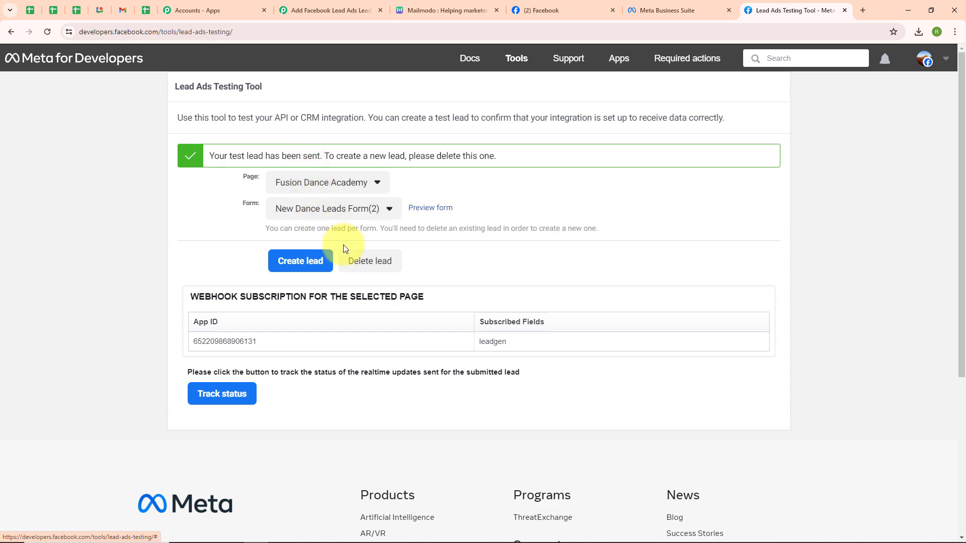
Return to the Pabbly workflow, review the lead response received by the trigger, and collapse the trigger step
{"action": "left_click", "coordinate": [357, 12]}
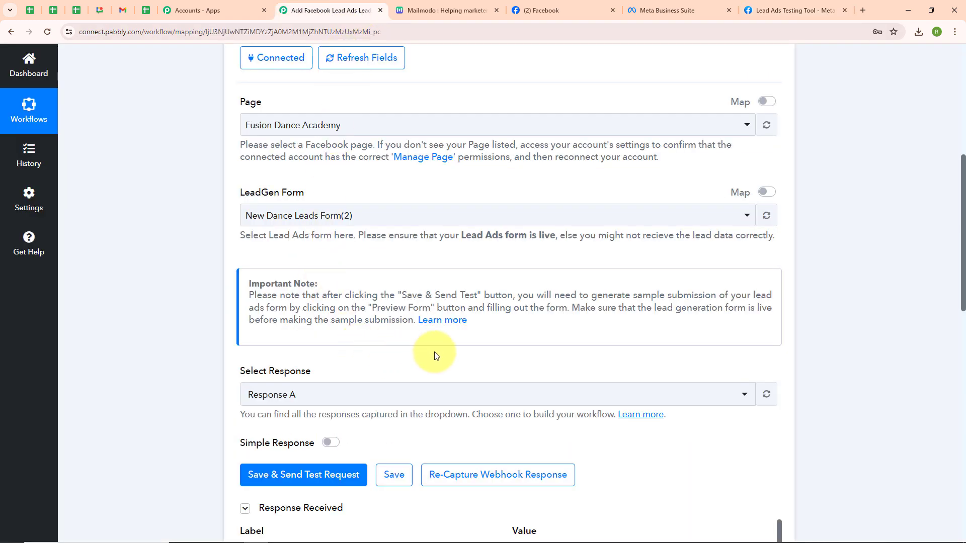
{"action": "scroll", "coordinate": [434, 355], "scroll_direction": "down", "scroll_amount": 3}
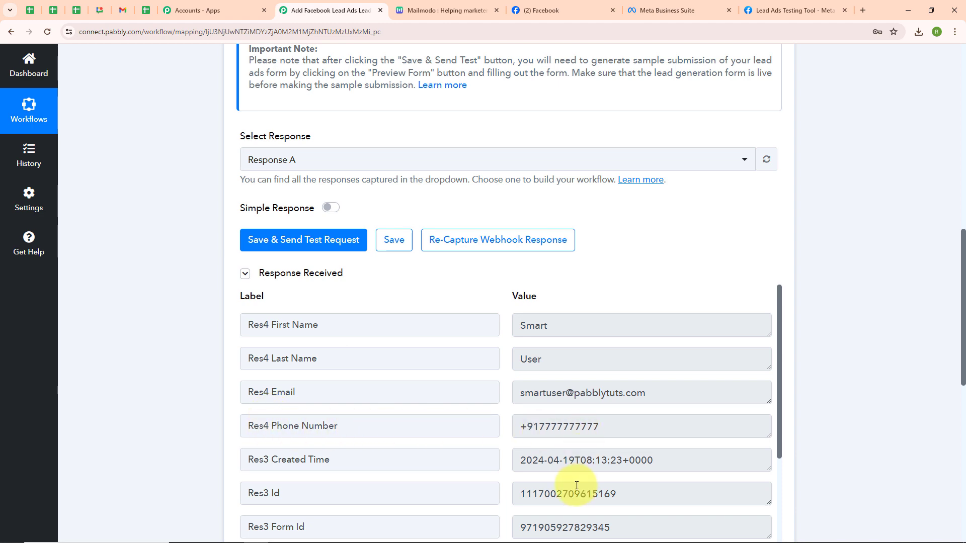
{"action": "scroll", "coordinate": [579, 485], "scroll_direction": "down", "scroll_amount": 10}
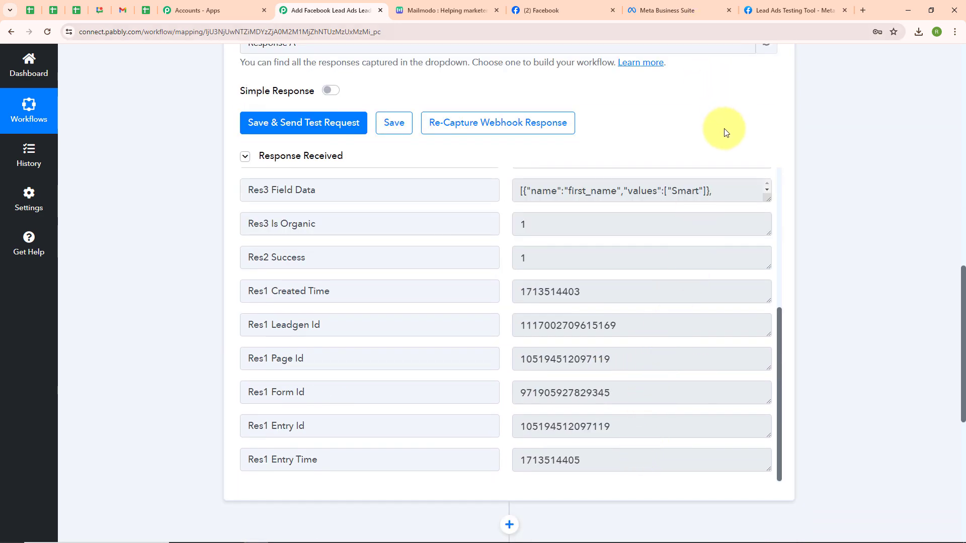
{"action": "scroll", "coordinate": [724, 134], "scroll_direction": "up", "scroll_amount": 12}
{"action": "left_click", "coordinate": [775, 256]}
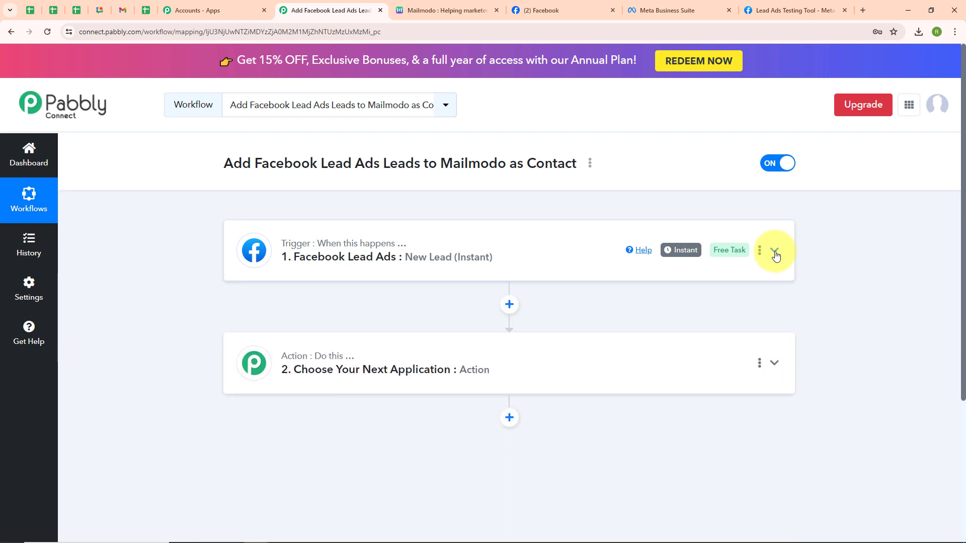
Choose Mailmodo as the action app with the Add Contact to List action event
{"action": "left_click", "coordinate": [309, 374]}
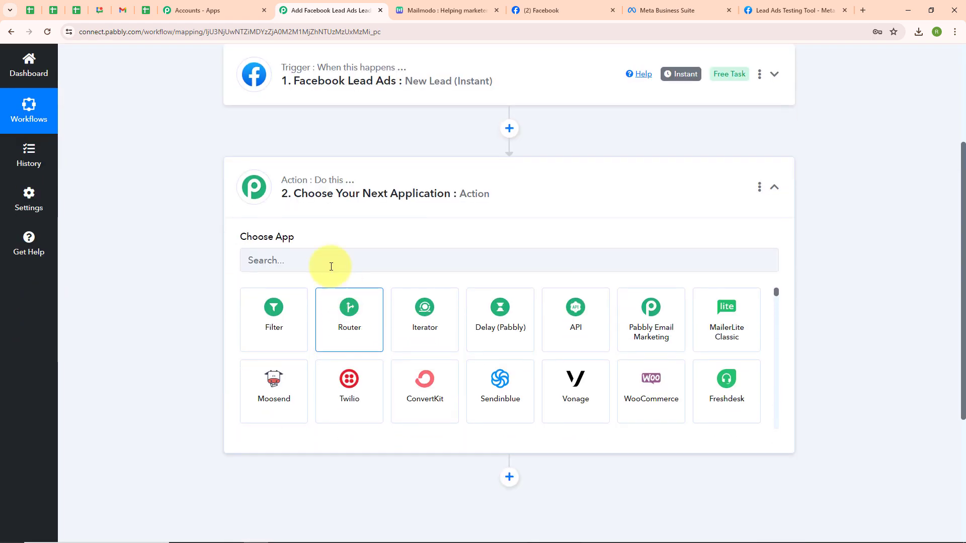
{"action": "left_click", "coordinate": [318, 258]}
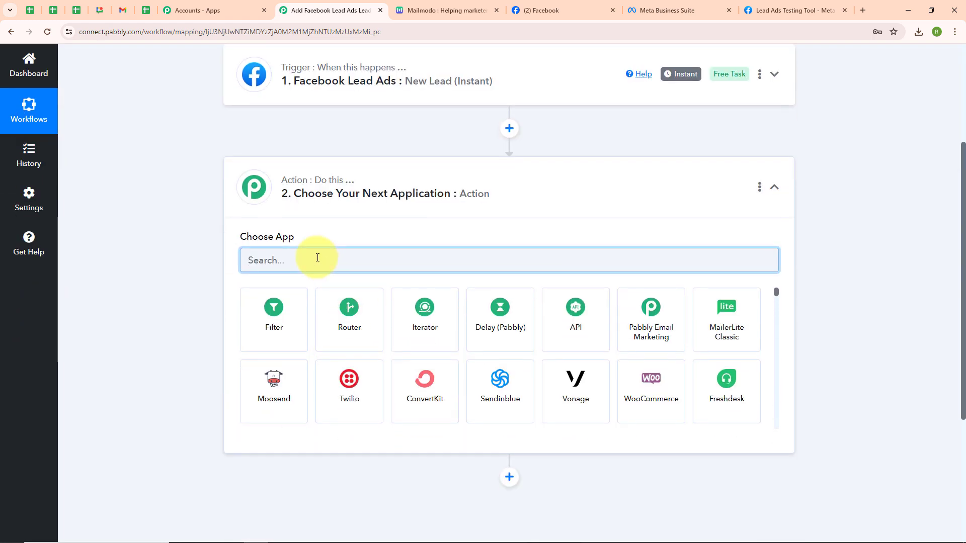
{"action": "type", "text": "mailmodo"}
{"action": "left_click", "coordinate": [292, 297]}
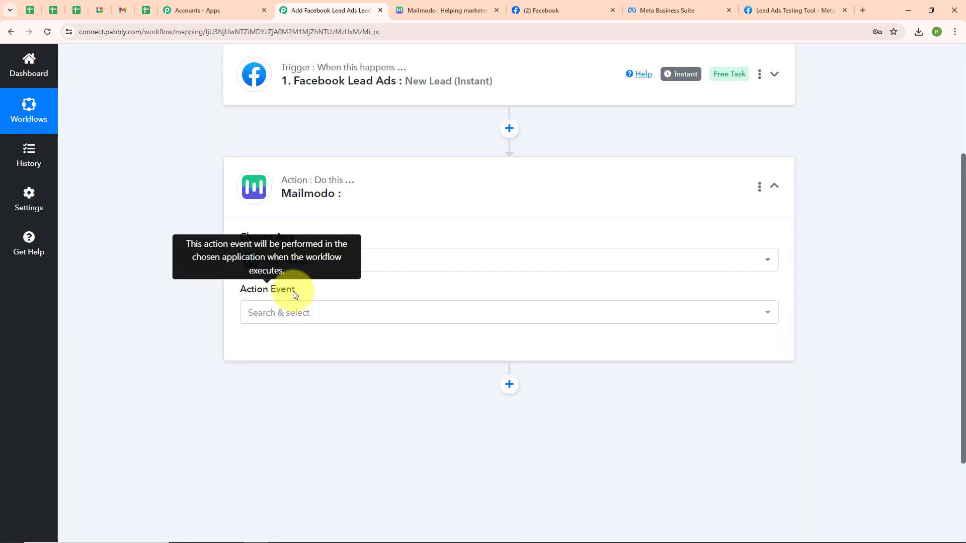
{"action": "left_click", "coordinate": [296, 312]}
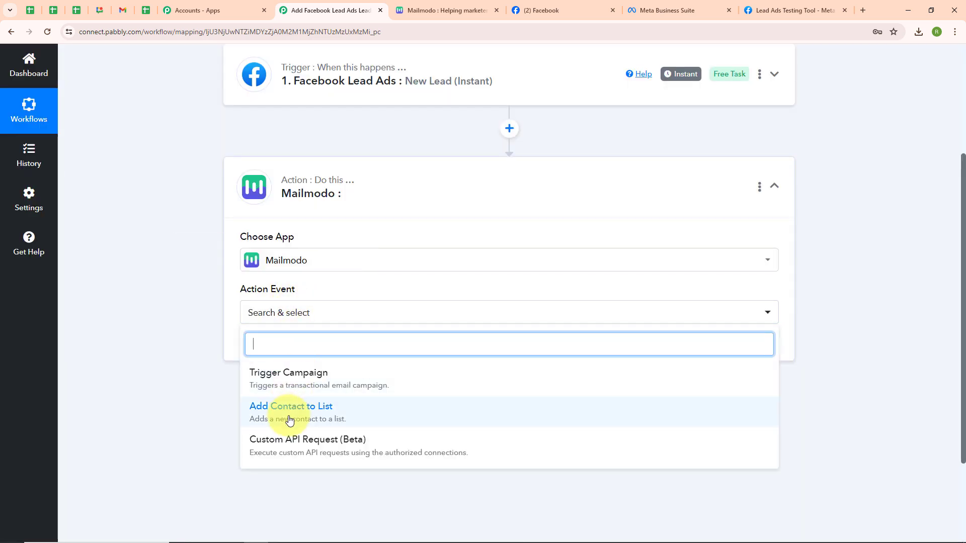
{"action": "left_click", "coordinate": [289, 420]}
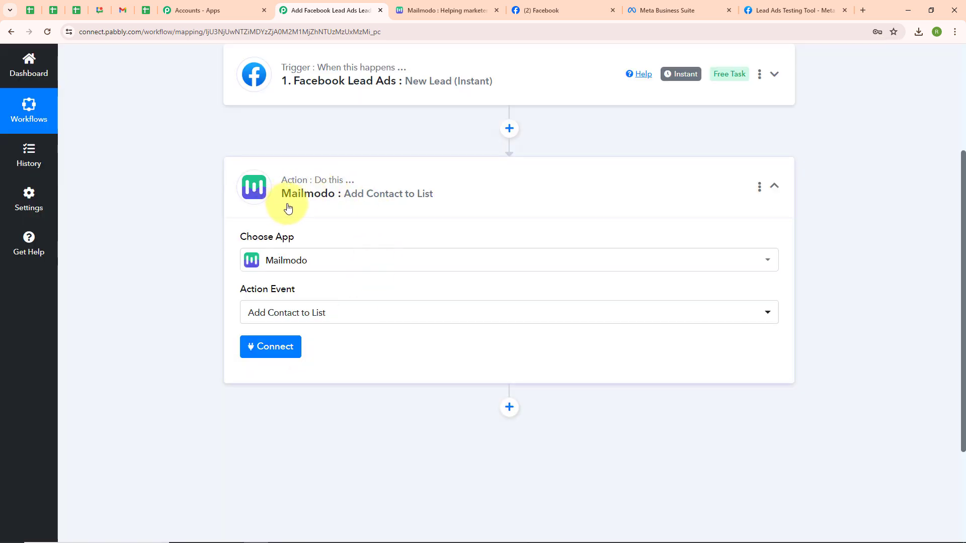
Start connecting Mailmodo with a new connection
{"action": "left_click", "coordinate": [274, 355]}
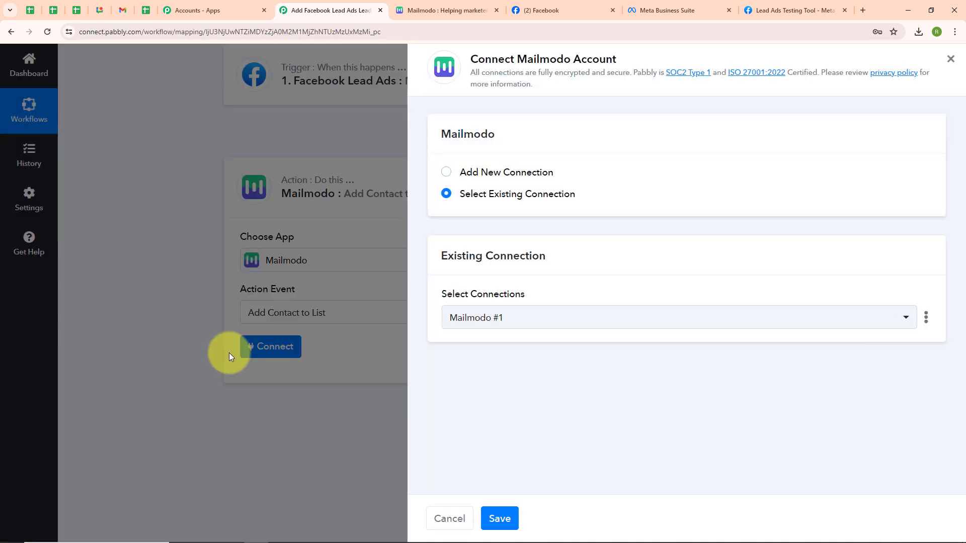
{"action": "left_click", "coordinate": [447, 173]}
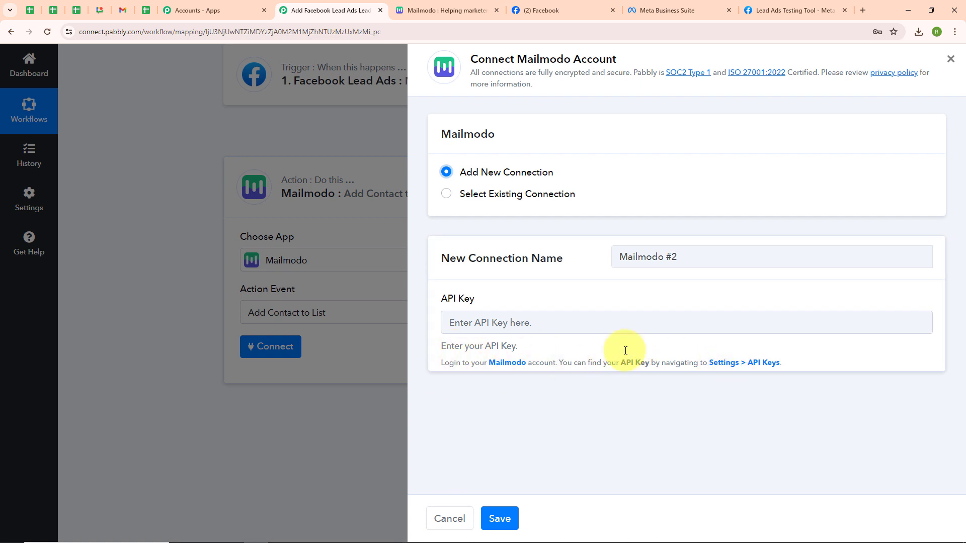
In Mailmodo settings, create a new API key named Mailmodo Contact, reveal it and copy it
{"action": "left_click", "coordinate": [442, 9]}
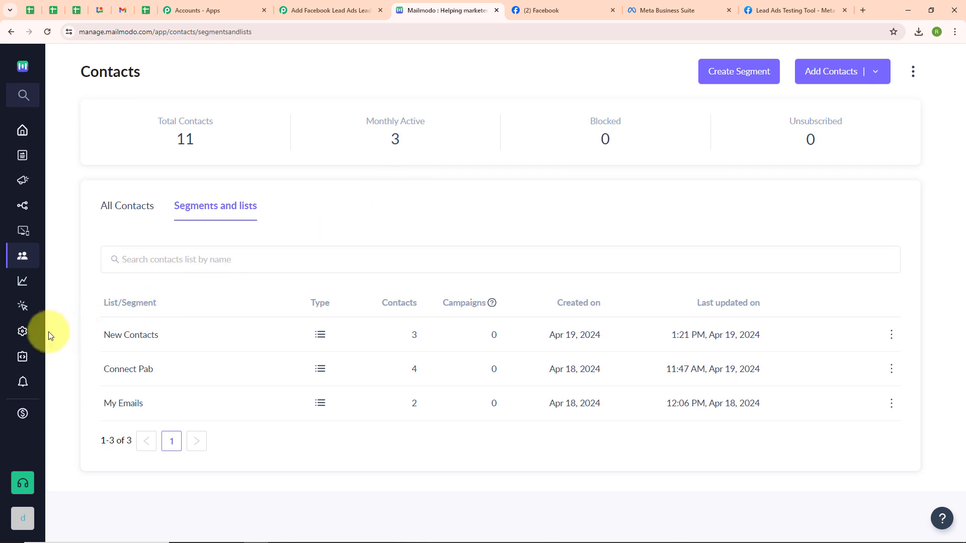
{"action": "left_click", "coordinate": [22, 333]}
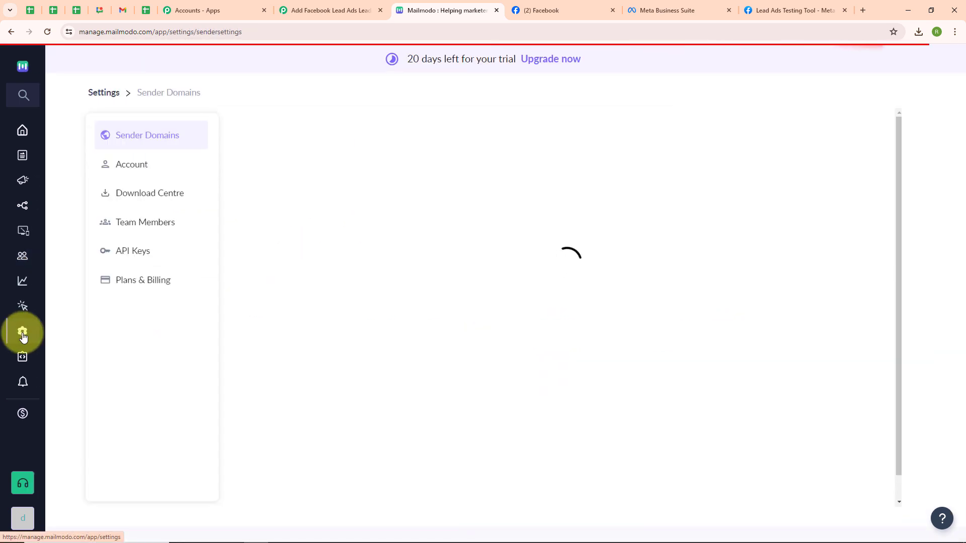
{"action": "left_click", "coordinate": [127, 257]}
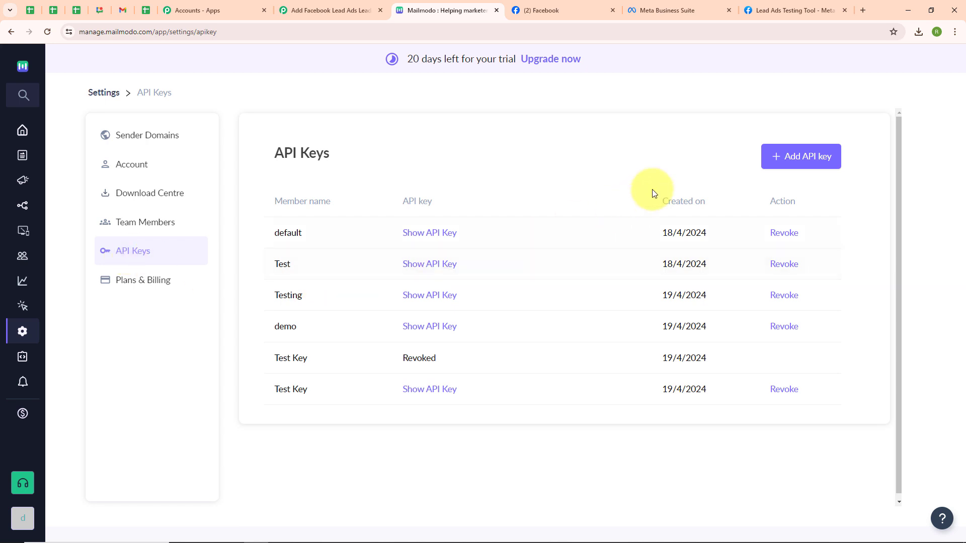
{"action": "left_click", "coordinate": [778, 157]}
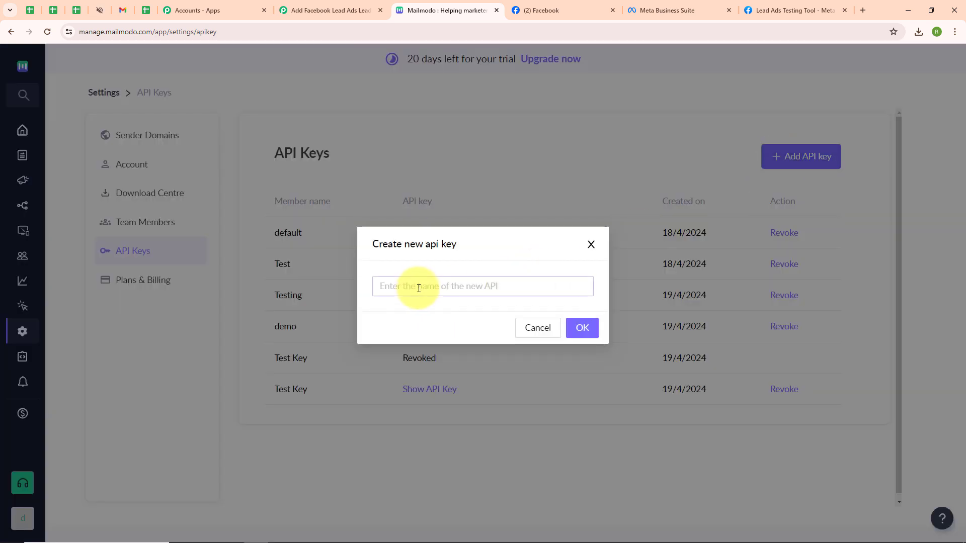
{"action": "left_click", "coordinate": [420, 286]}
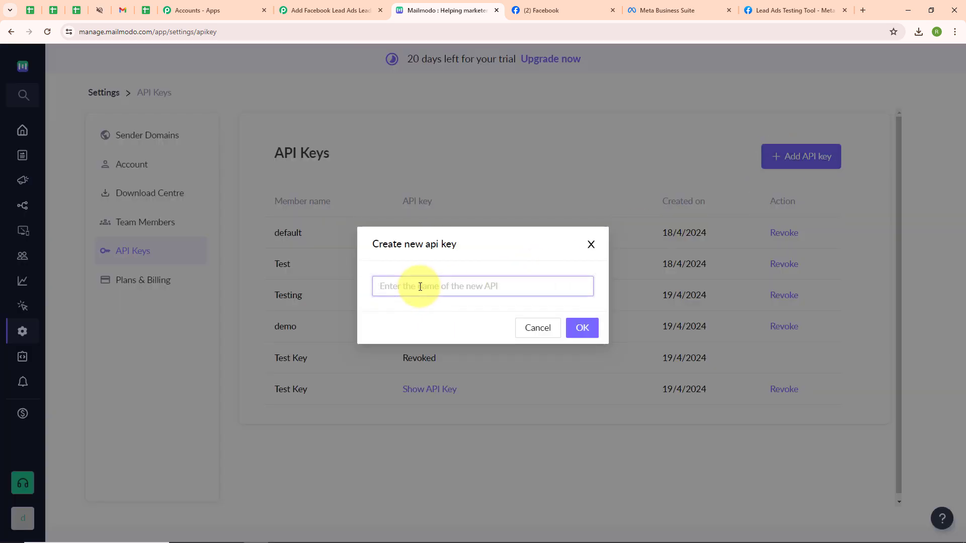
{"action": "type", "text": "Mailmodo Contact"}
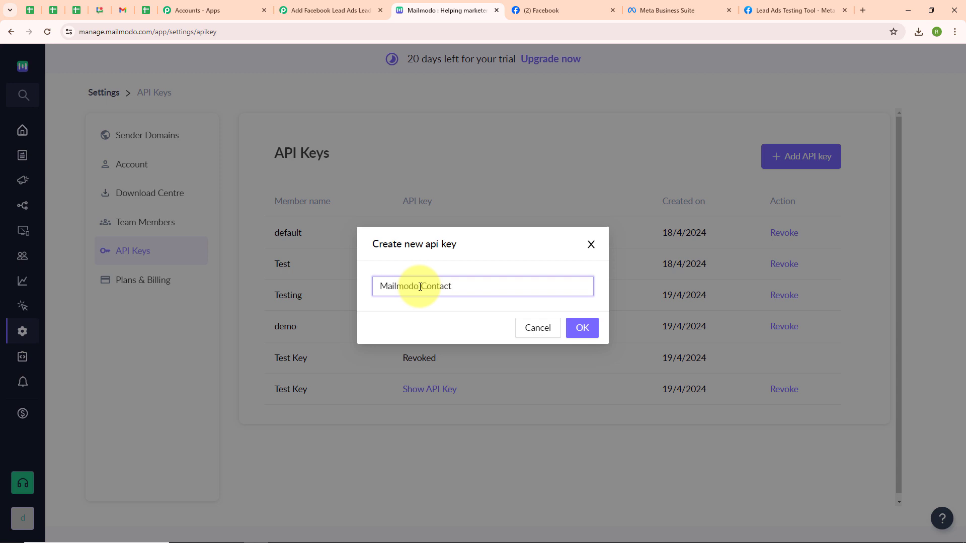
{"action": "left_click", "coordinate": [579, 332]}
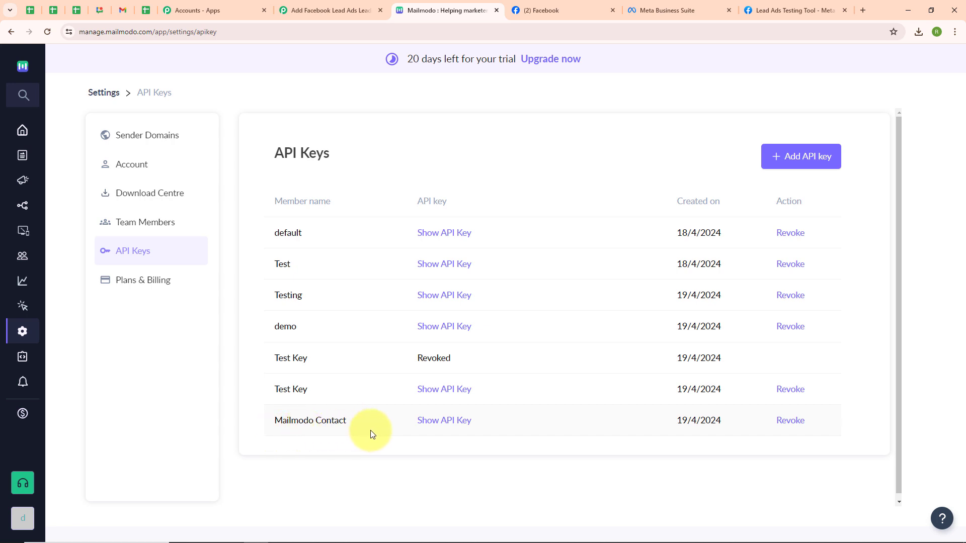
{"action": "left_click", "coordinate": [464, 426]}
{"action": "left_click", "coordinate": [597, 422]}
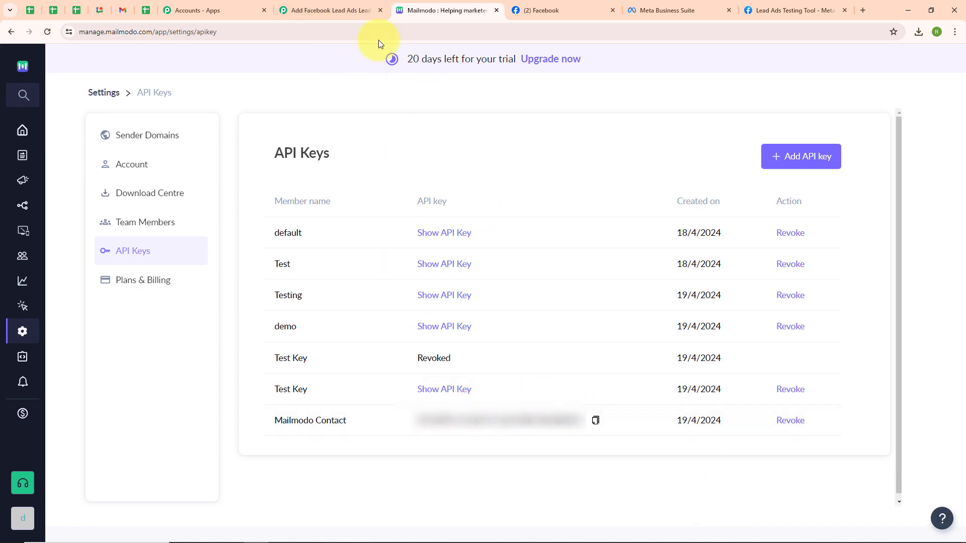
Paste the Mailmodo API key into the new Pabbly connection and save it
{"action": "left_click", "coordinate": [362, 11]}
{"action": "left_click", "coordinate": [507, 332]}
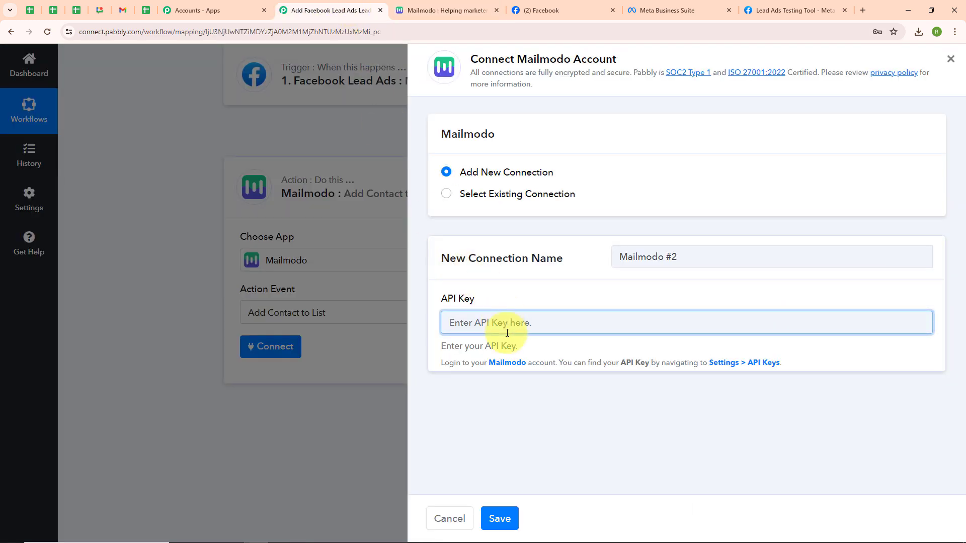
{"action": "key", "text": "ctrl+v"}
{"action": "left_click", "coordinate": [499, 518]}
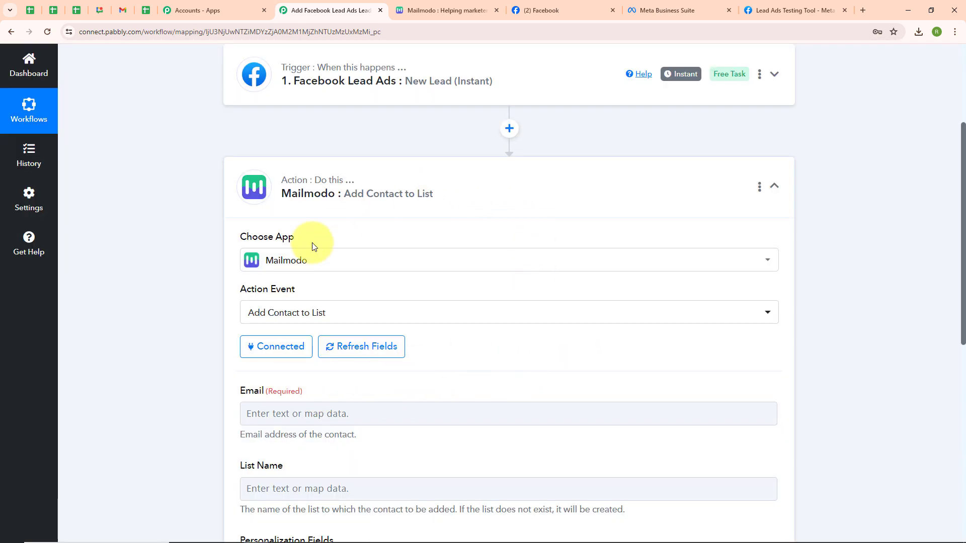
Map the Facebook lead's Res4 Email to the Email field of the Mailmodo action
{"action": "scroll", "coordinate": [507, 358], "scroll_direction": "down", "scroll_amount": 5}
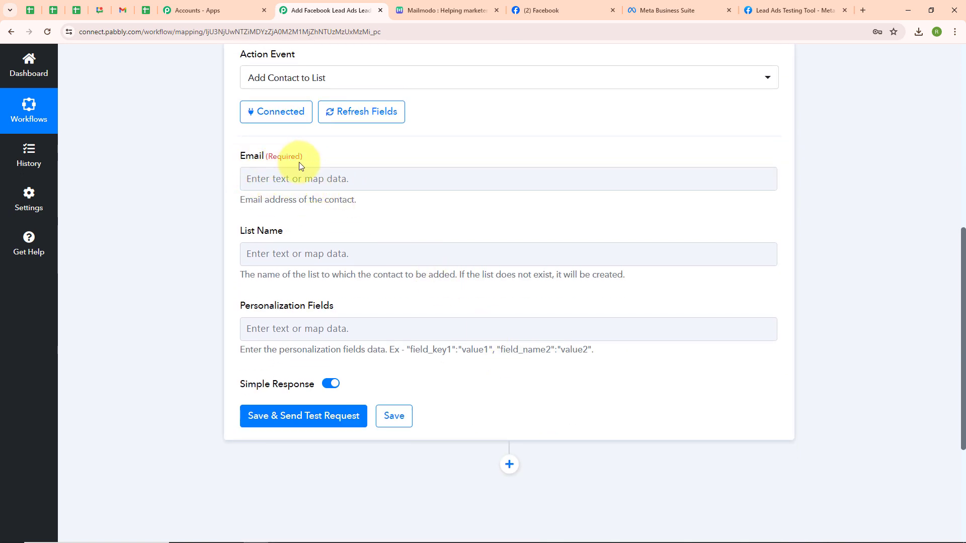
{"action": "left_click", "coordinate": [300, 182]}
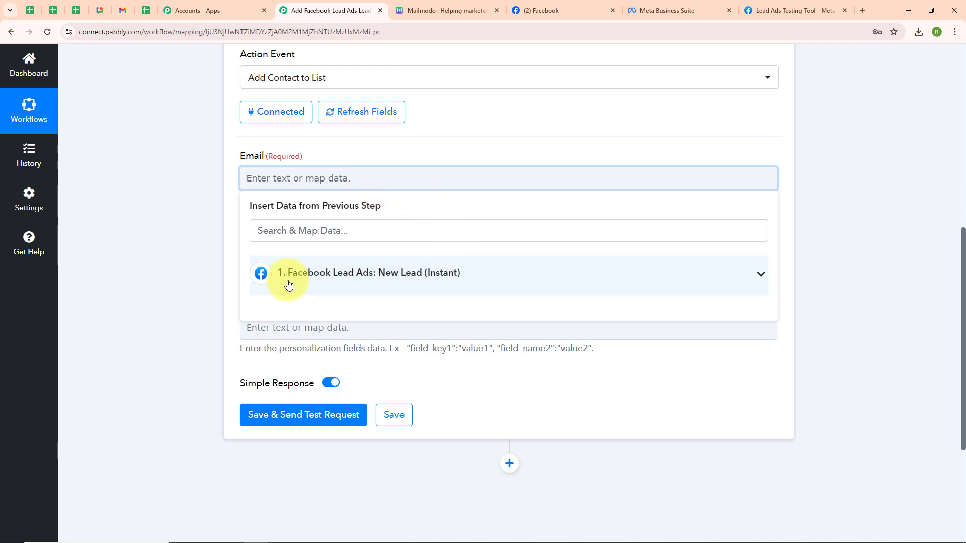
{"action": "left_click", "coordinate": [442, 284]}
{"action": "left_click", "coordinate": [312, 309]}
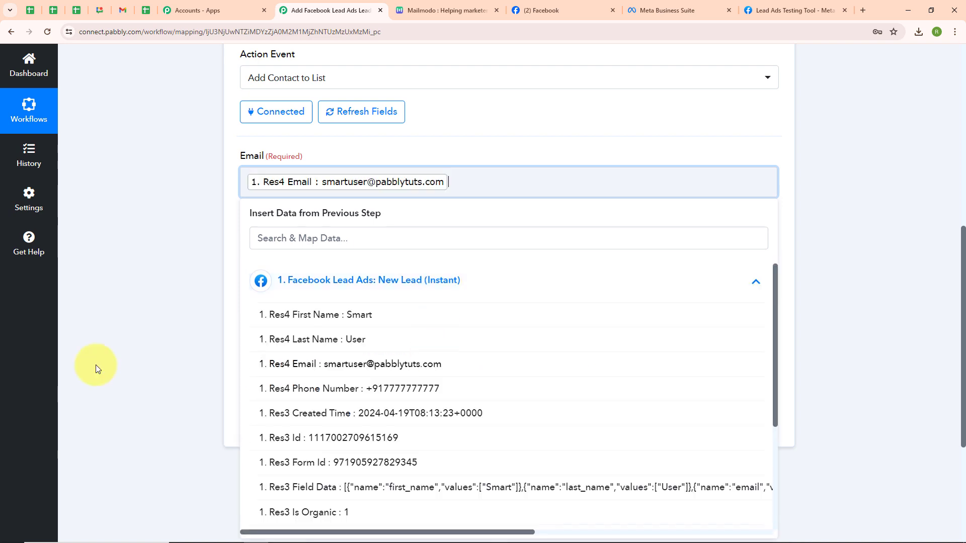
Set the Mailmodo action's List Name to Connect Pab, matching an existing Mailmodo list
{"action": "left_click", "coordinate": [96, 367]}
{"action": "scroll", "coordinate": [291, 285], "scroll_direction": "down", "scroll_amount": 2}
{"action": "left_click", "coordinate": [268, 143]}
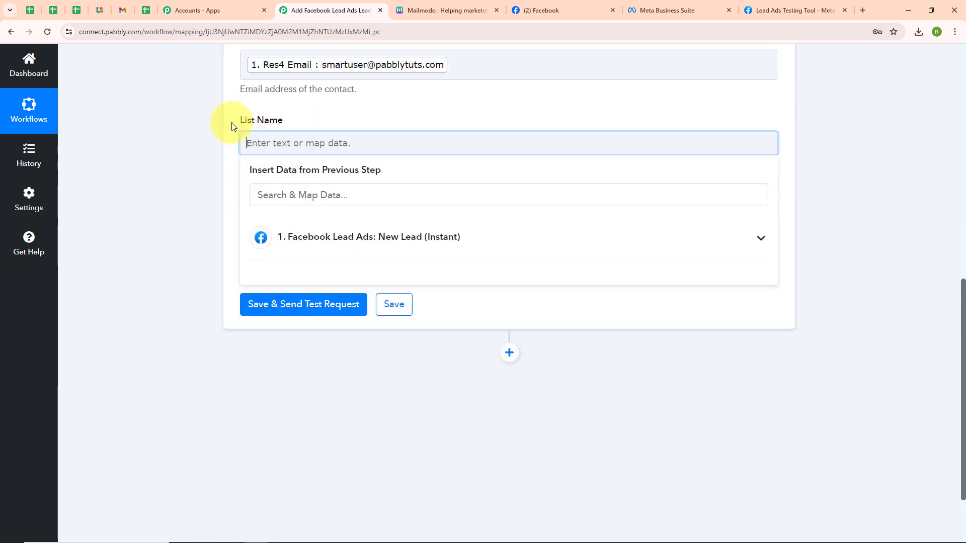
{"action": "left_click", "coordinate": [425, 13]}
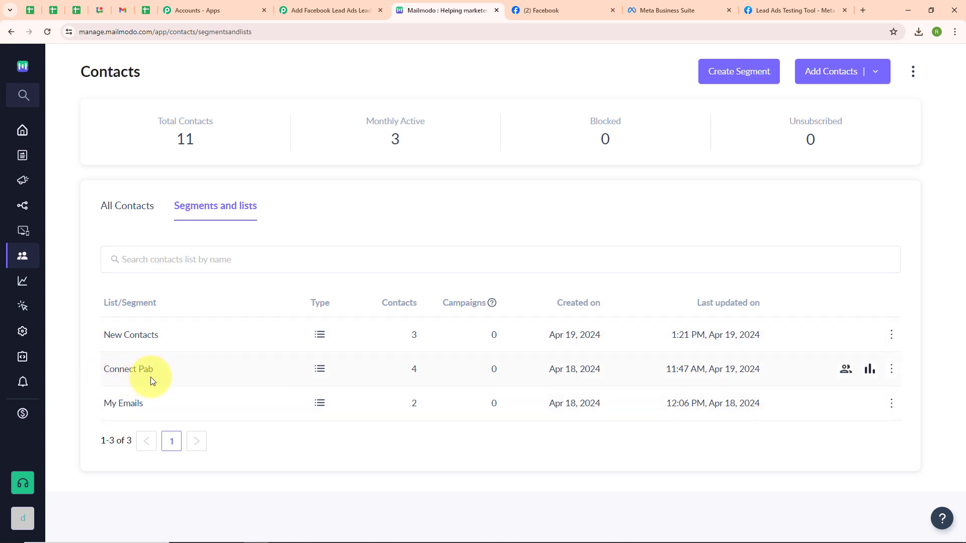
{"action": "left_click", "coordinate": [325, 10]}
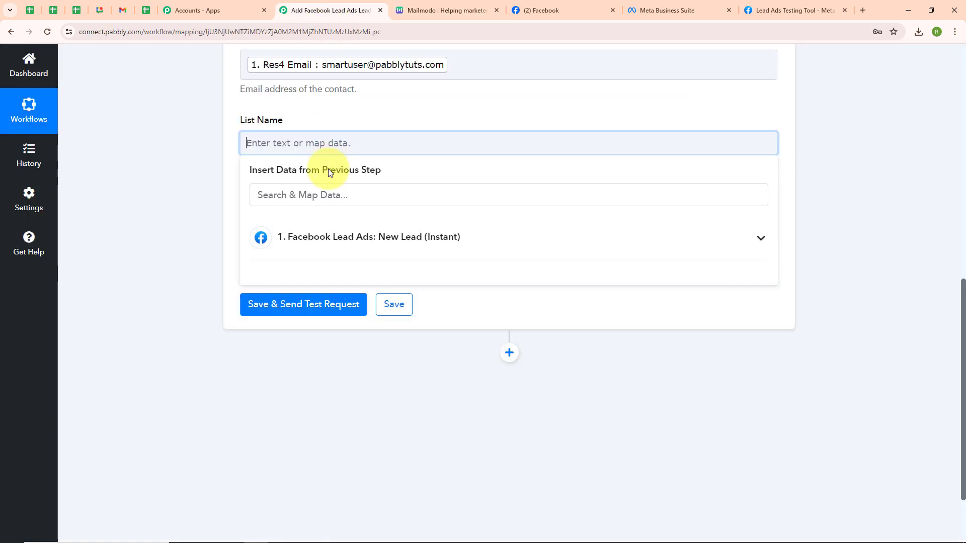
{"action": "type", "text": "Co"}
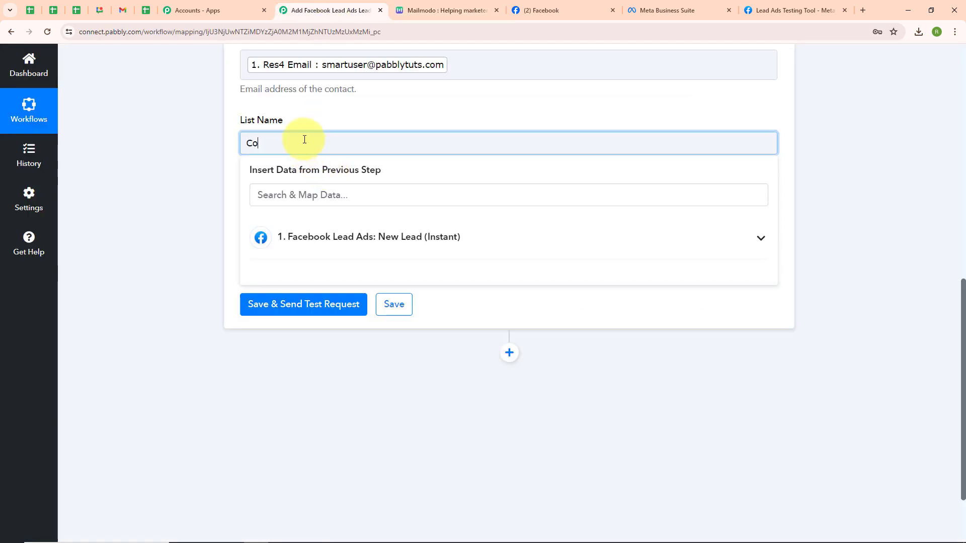
{"action": "type", "text": "nn"}
{"action": "type", "text": "ect Pab"}
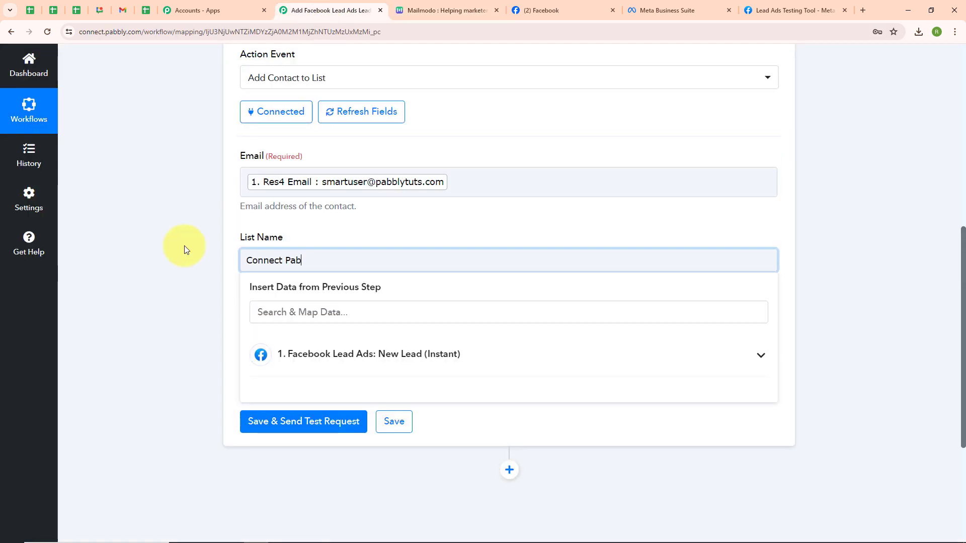
{"action": "left_click", "coordinate": [186, 250]}
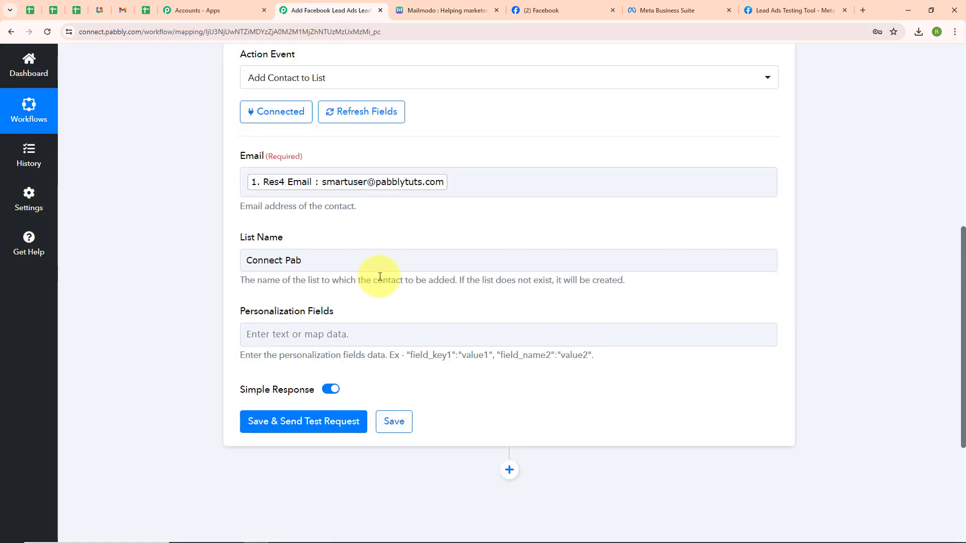
Start the Personalization Fields with a "first_name" key mapped to the lead's Res4 First Name
{"action": "scroll", "coordinate": [379, 276], "scroll_direction": "down", "scroll_amount": 2}
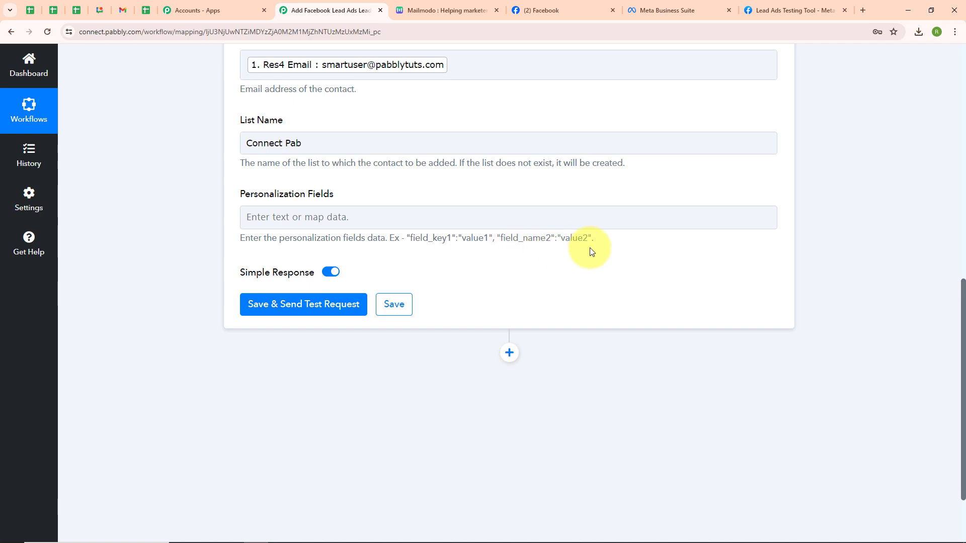
{"action": "left_click", "coordinate": [258, 214]}
{"action": "type", "text": "\""}
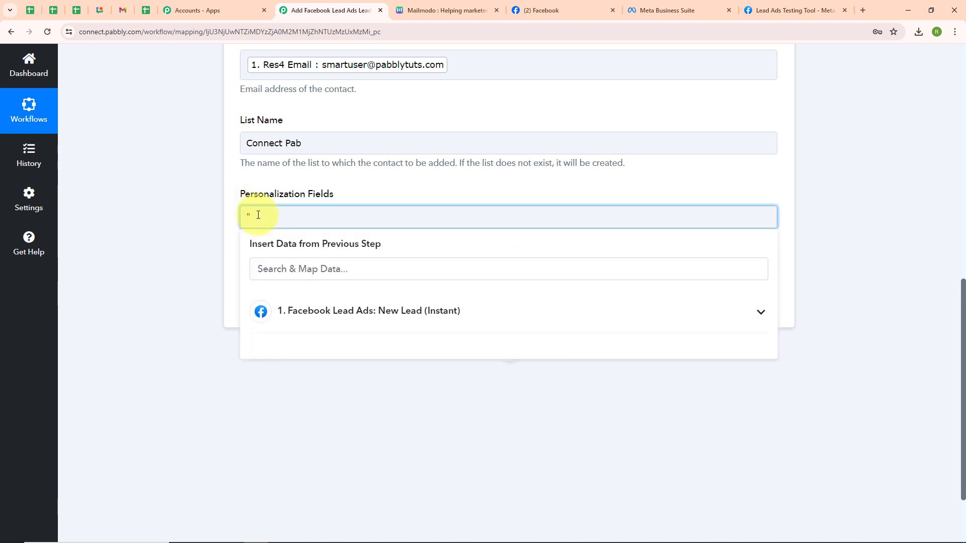
{"action": "type", "text": "first_name\":\""}
{"action": "left_click", "coordinate": [324, 307]}
{"action": "left_click", "coordinate": [332, 347]}
{"action": "type", "text": "\""}
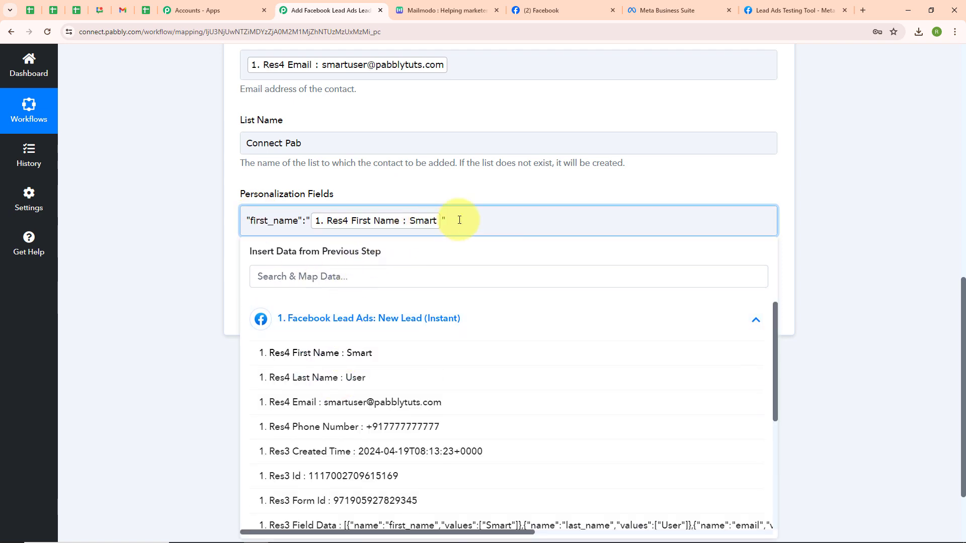
{"action": "type", "text": ",\"last_name\":\""}
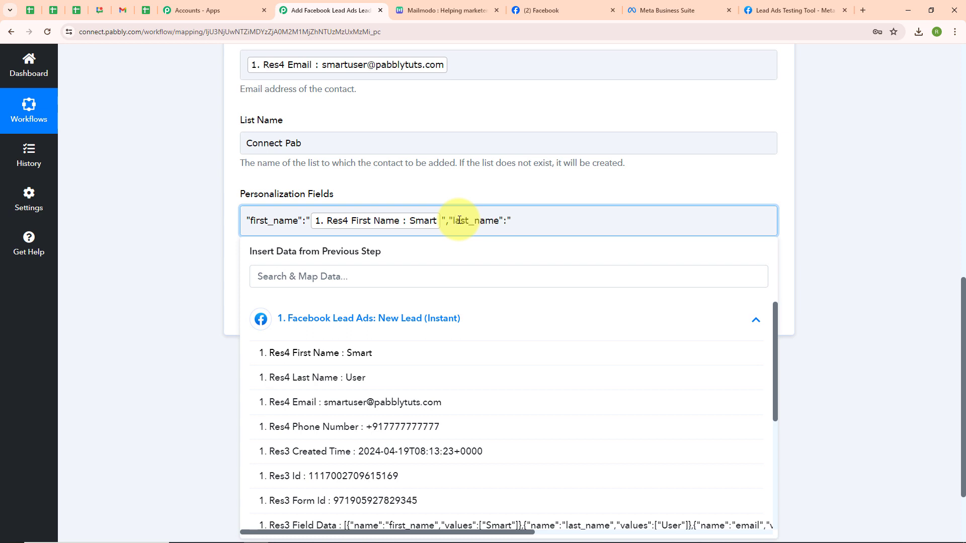
Add "last_name" and "phone" keys to the Personalization Fields, mapped to the lead's Res4 Last Name and Res4 Phone Number
{"action": "left_click", "coordinate": [395, 382]}
{"action": "type", "text": "\",\"phone\":\""}
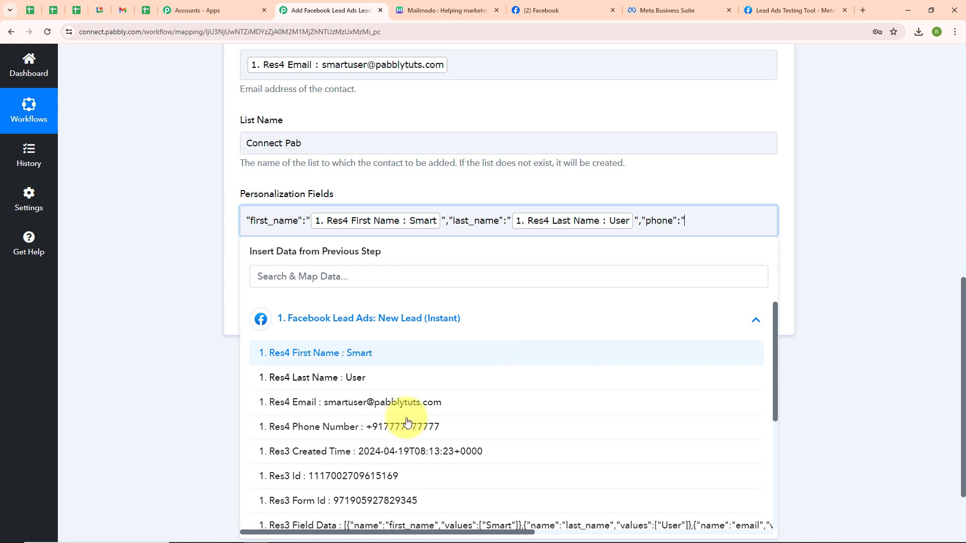
{"action": "left_click", "coordinate": [382, 427]}
{"action": "type", "text": "\""}
{"action": "left_click", "coordinate": [187, 312]}
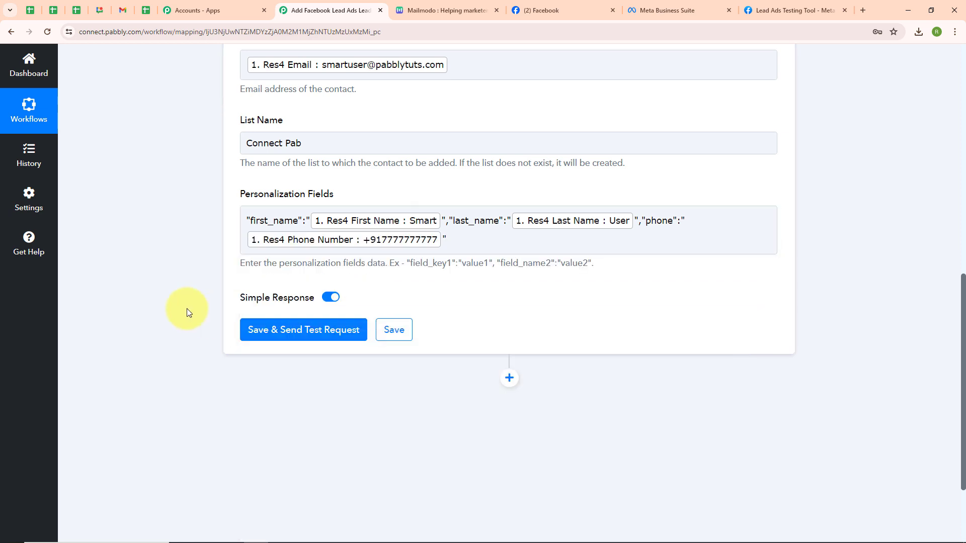
Save and send a test request for the Mailmodo action, then check the contacts in Mailmodo
{"action": "left_click", "coordinate": [302, 337]}
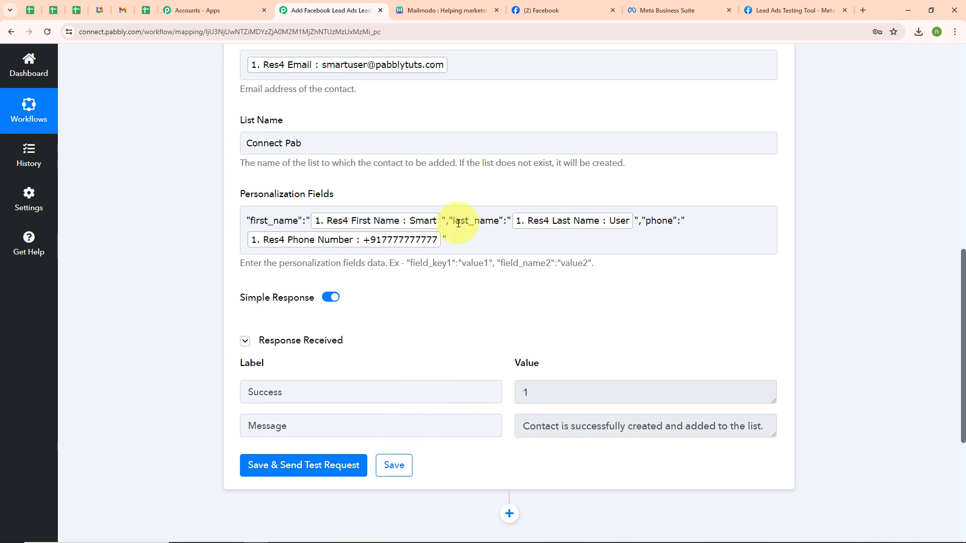
{"action": "left_click", "coordinate": [449, 7]}
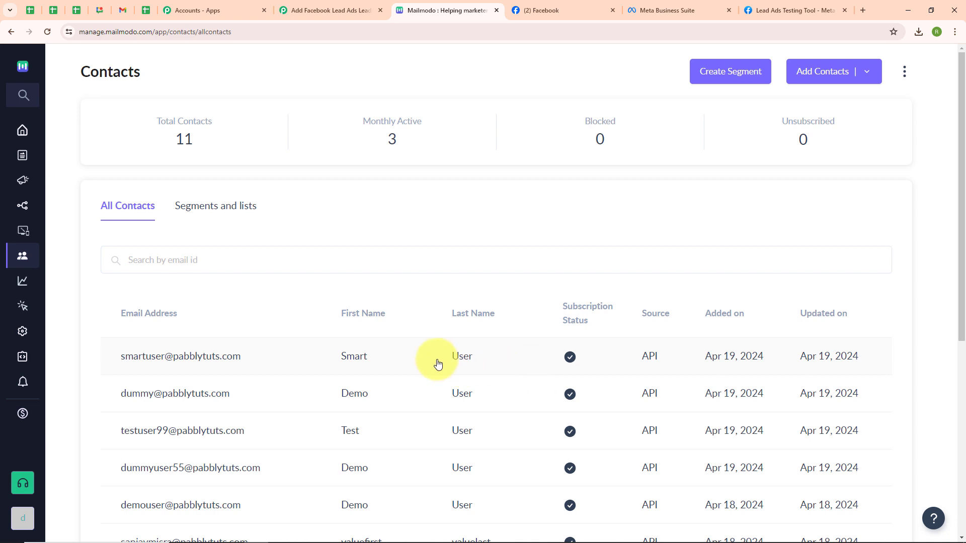
{"action": "left_click", "coordinate": [368, 6]}
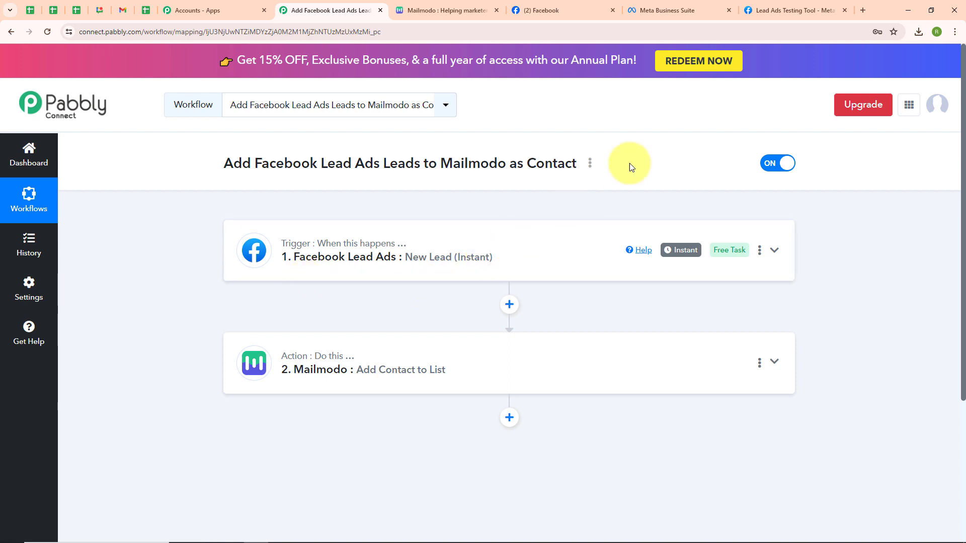
Delete the existing test lead in the Lead Ads Testing Tool
{"action": "left_click", "coordinate": [778, 4]}
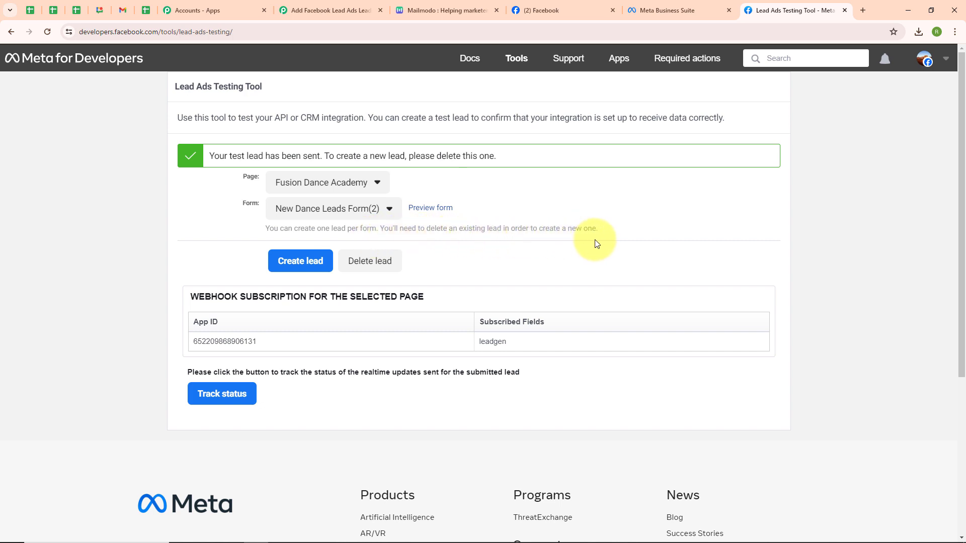
{"action": "left_click", "coordinate": [358, 266]}
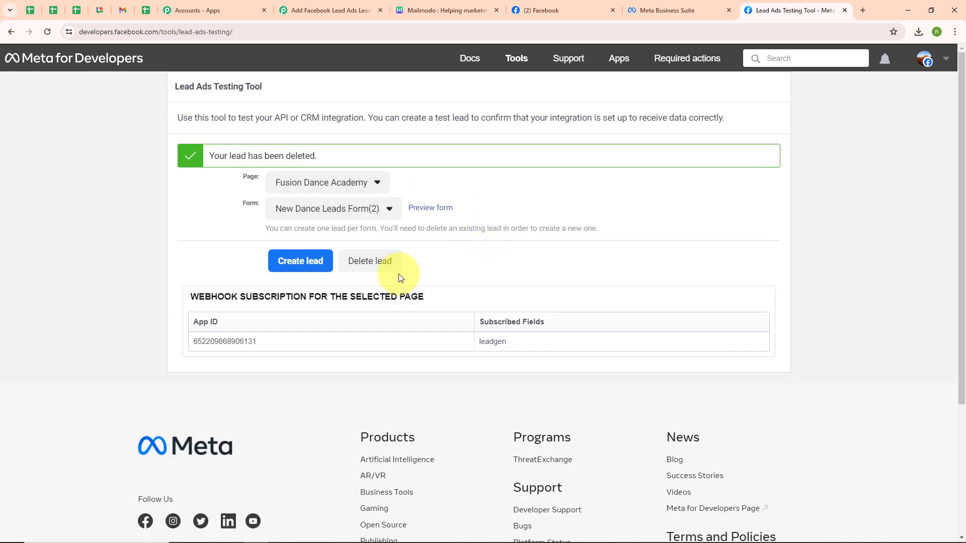
Select the Fusion Dance Academy page and the New Dance Leads Form(2) form in the testing tool
{"action": "left_click", "coordinate": [48, 34]}
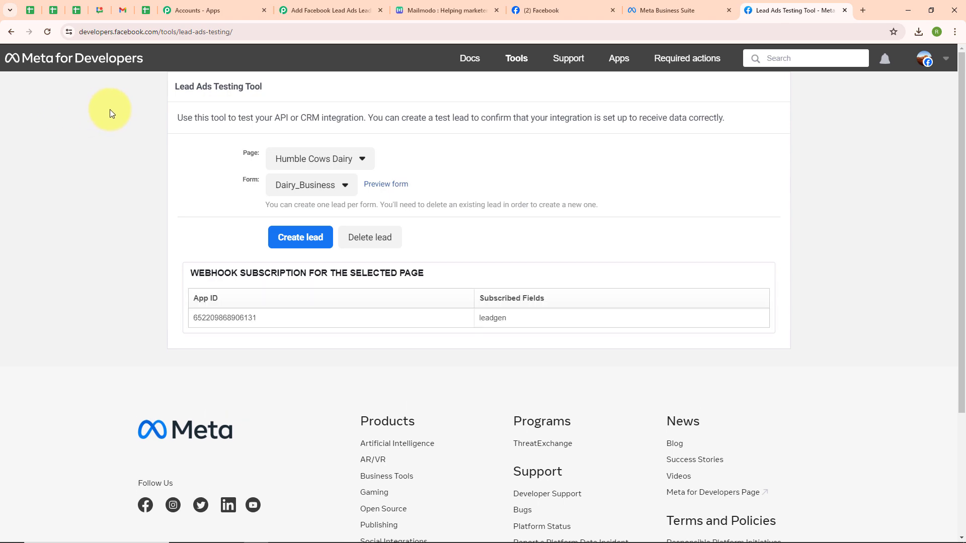
{"action": "left_click", "coordinate": [332, 160]}
{"action": "scroll", "coordinate": [312, 229], "scroll_direction": "down", "scroll_amount": 15}
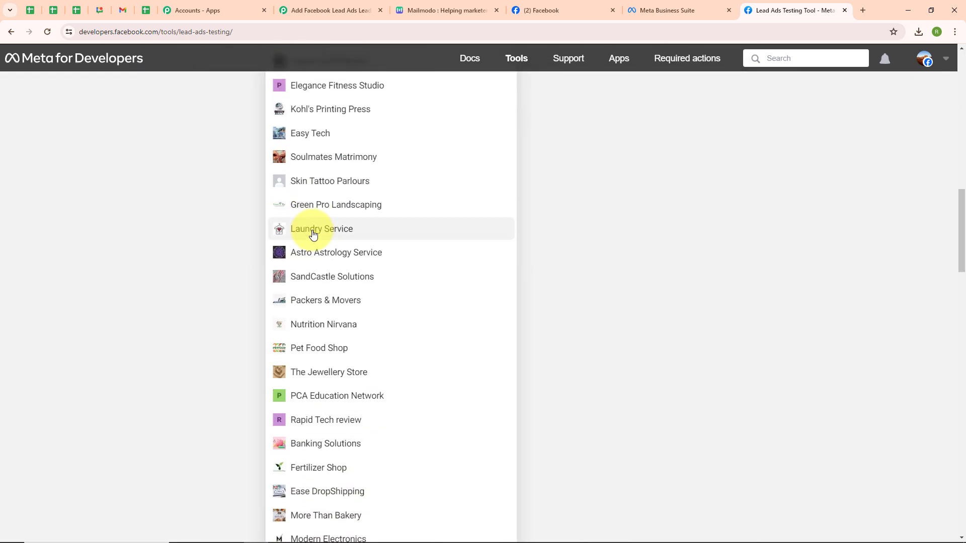
{"action": "scroll", "coordinate": [312, 232], "scroll_direction": "down", "scroll_amount": 2}
{"action": "scroll", "coordinate": [312, 234], "scroll_direction": "down", "scroll_amount": 10}
{"action": "left_click", "coordinate": [341, 390]}
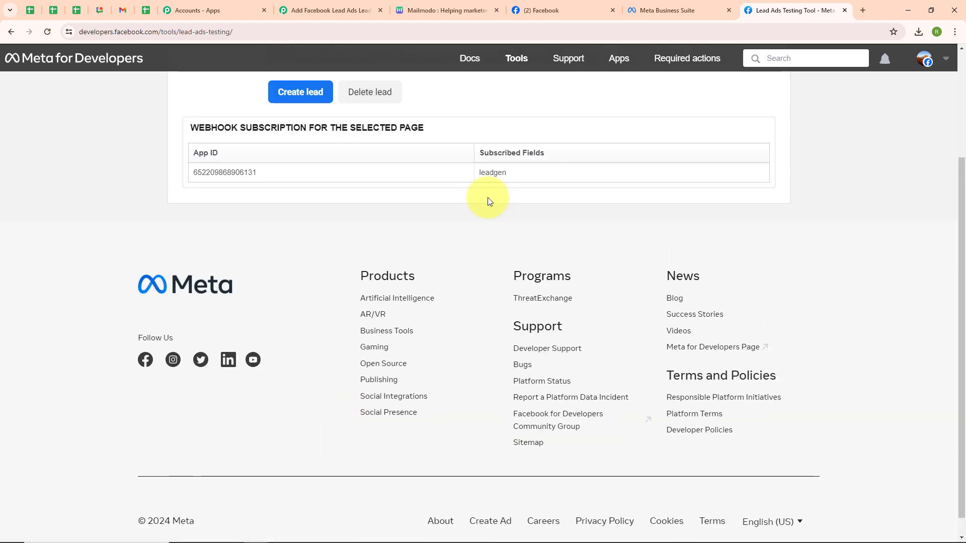
{"action": "left_click", "coordinate": [314, 187]}
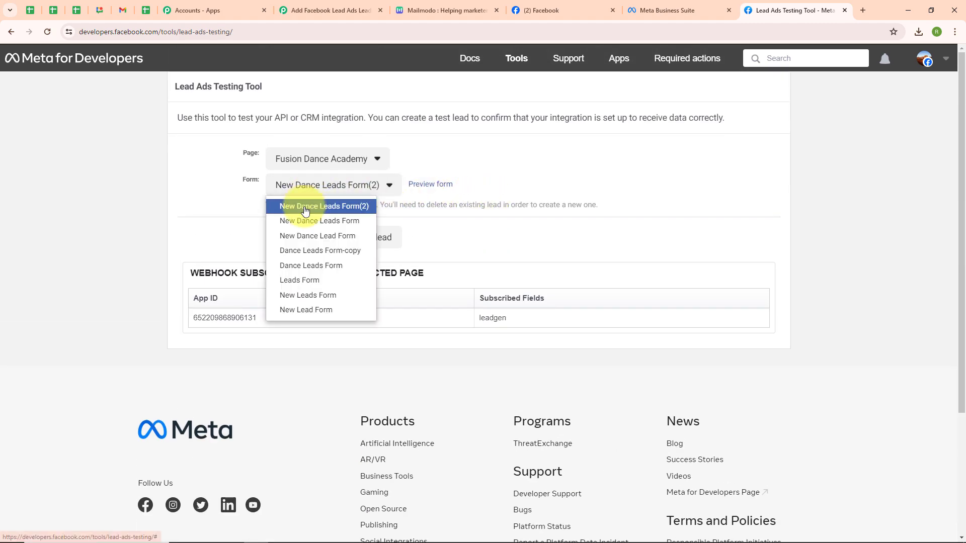
{"action": "left_click", "coordinate": [305, 210]}
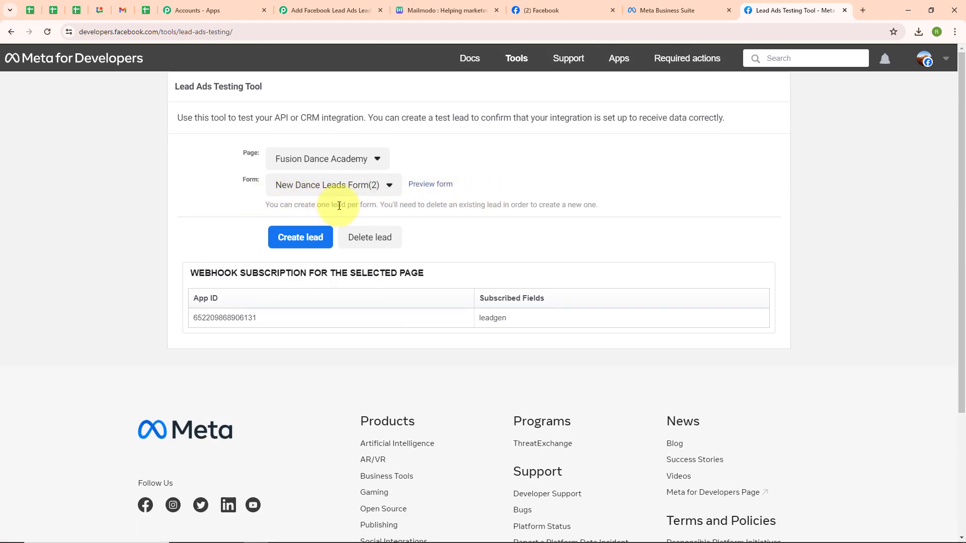
Create and submit a new test lead with name, email and phone, then check Mailmodo's contact list for it
{"action": "left_click", "coordinate": [428, 186]}
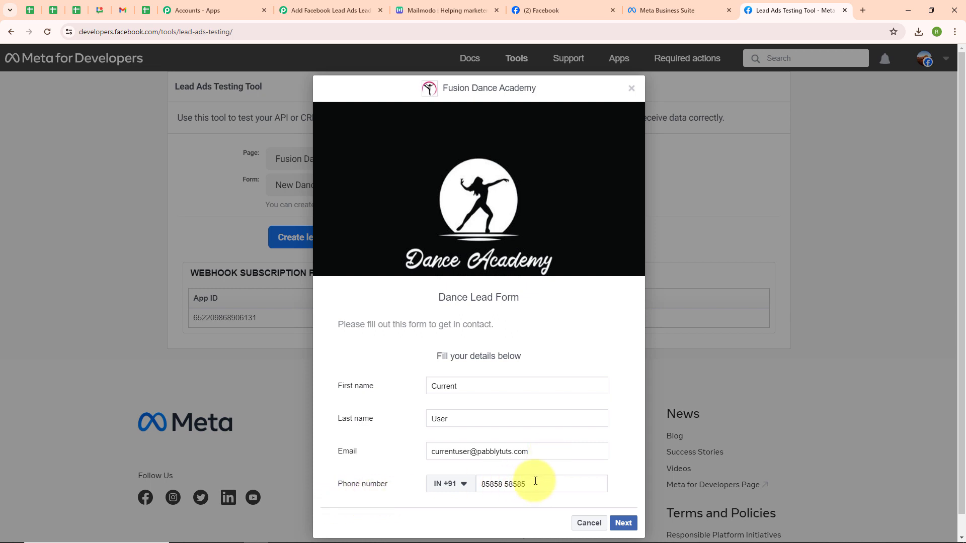
{"action": "left_click", "coordinate": [630, 523]}
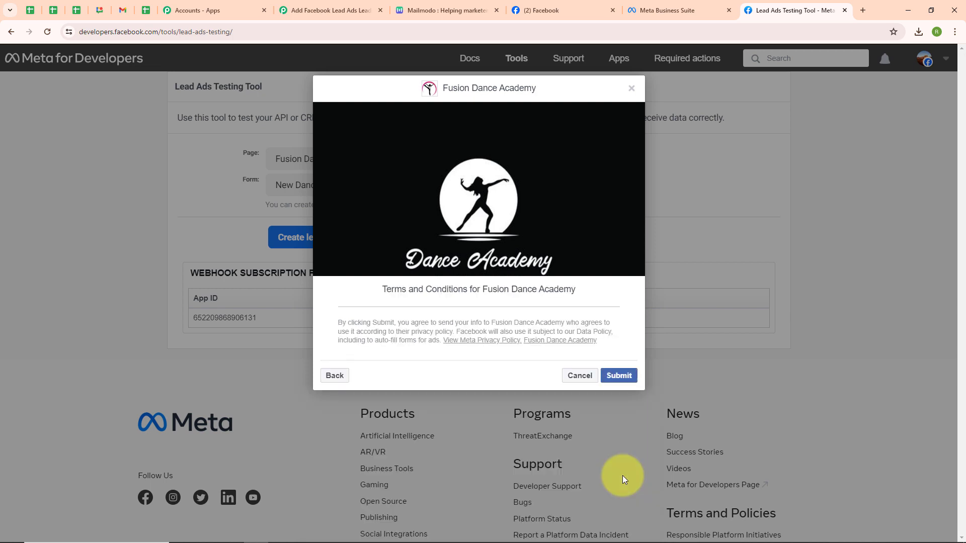
{"action": "left_click", "coordinate": [617, 376]}
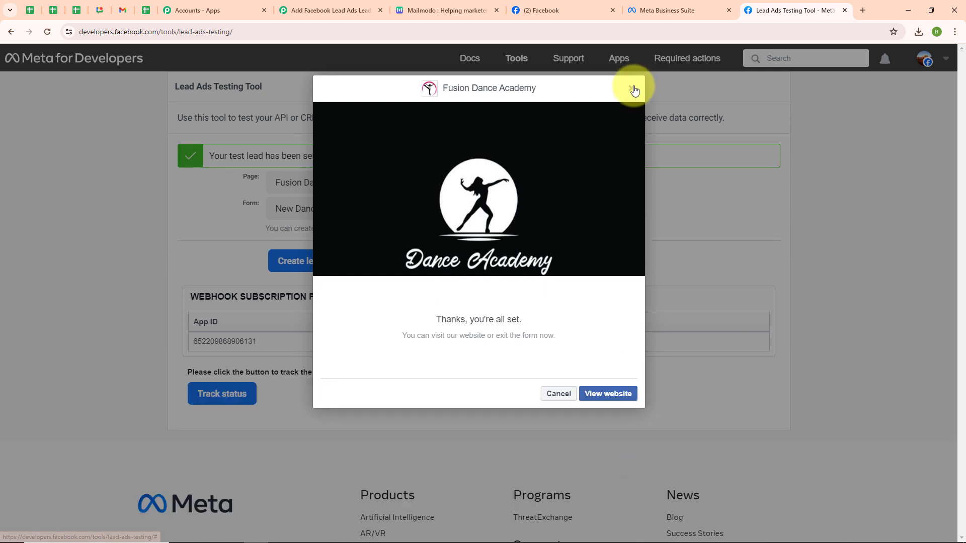
{"action": "left_click", "coordinate": [631, 88]}
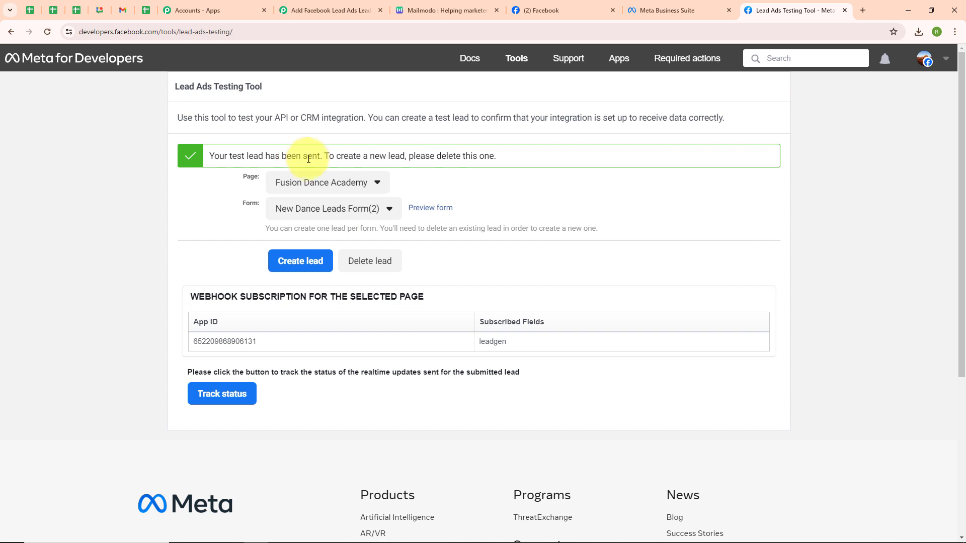
{"action": "left_click", "coordinate": [431, 7]}
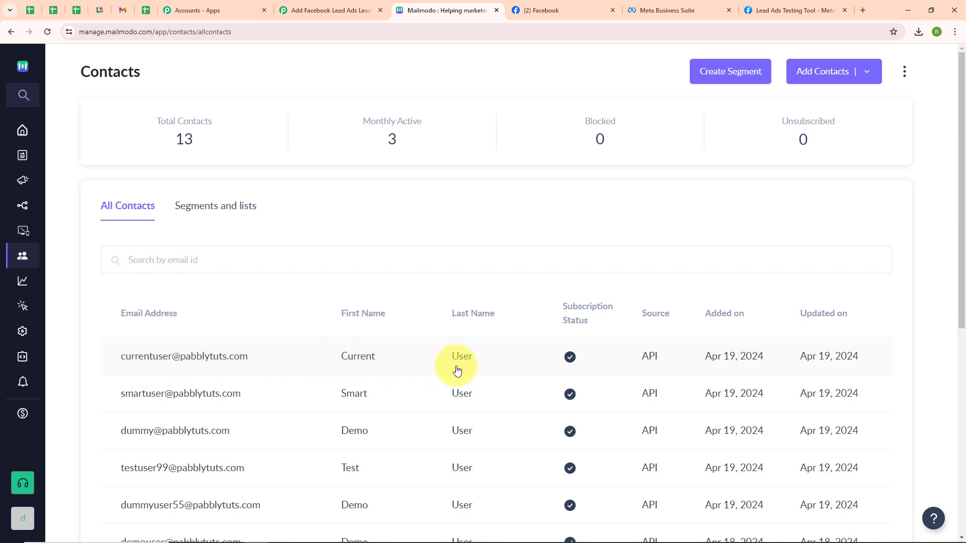
{"action": "left_click", "coordinate": [342, 3]}
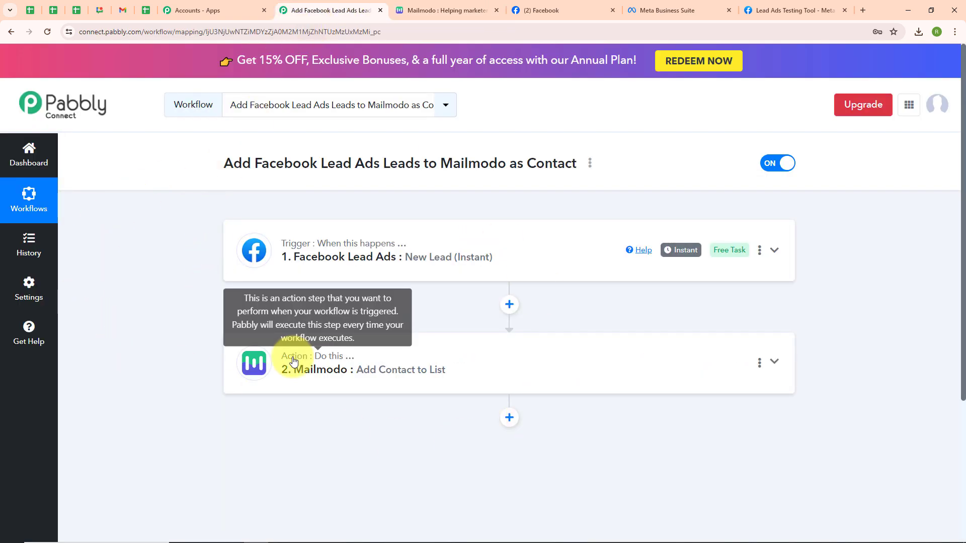